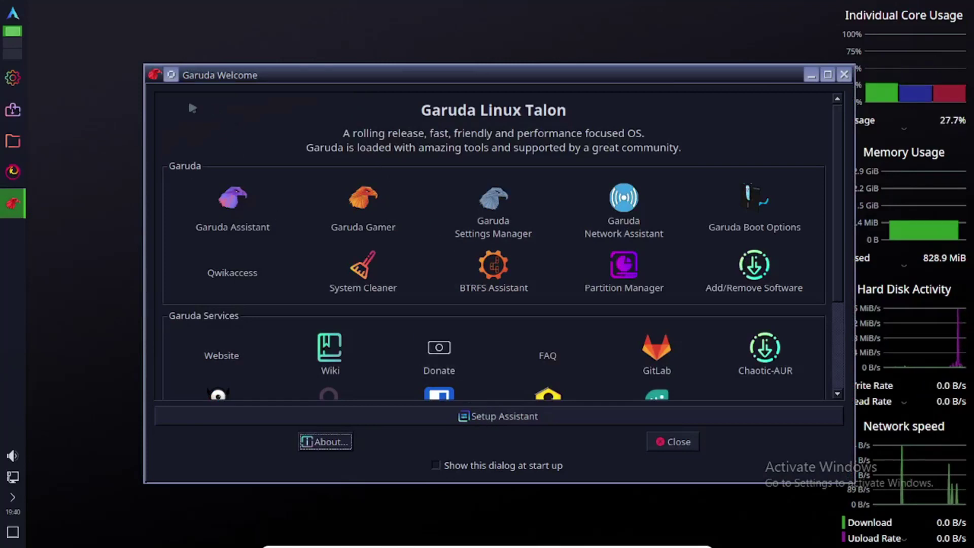
- Launch the Garuda Setup Assistant from Garuda Welcome and start its initial system update
{"action": "left_click", "coordinate": [476, 415]}
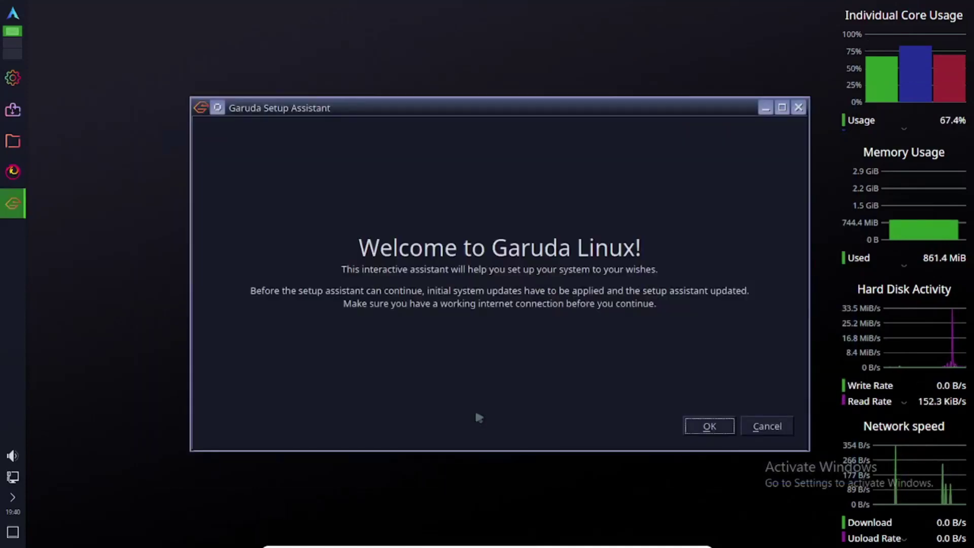
{"action": "left_click", "coordinate": [710, 425]}
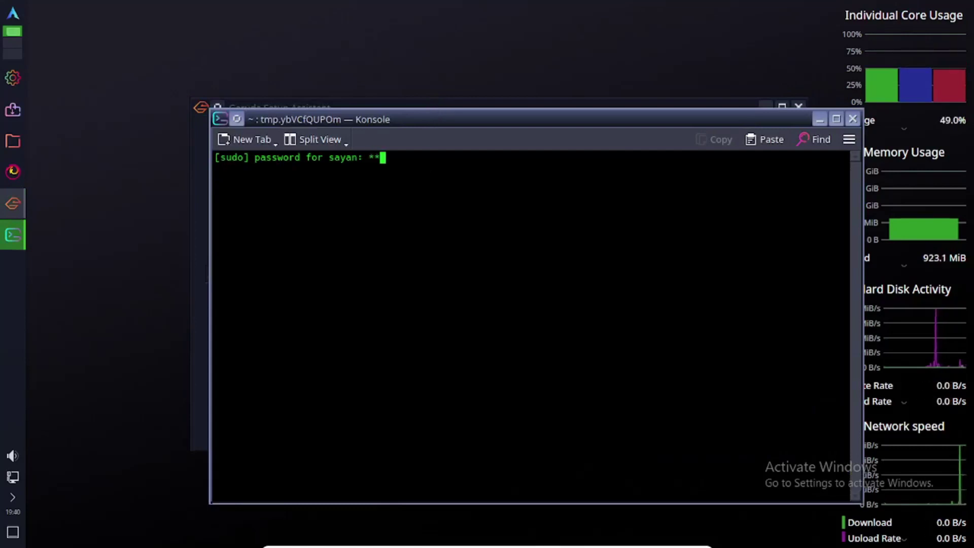
- Authorise the pacman update with the sudo password, then close the terminal once the system is updated
{"action": "type", "text": "***"}
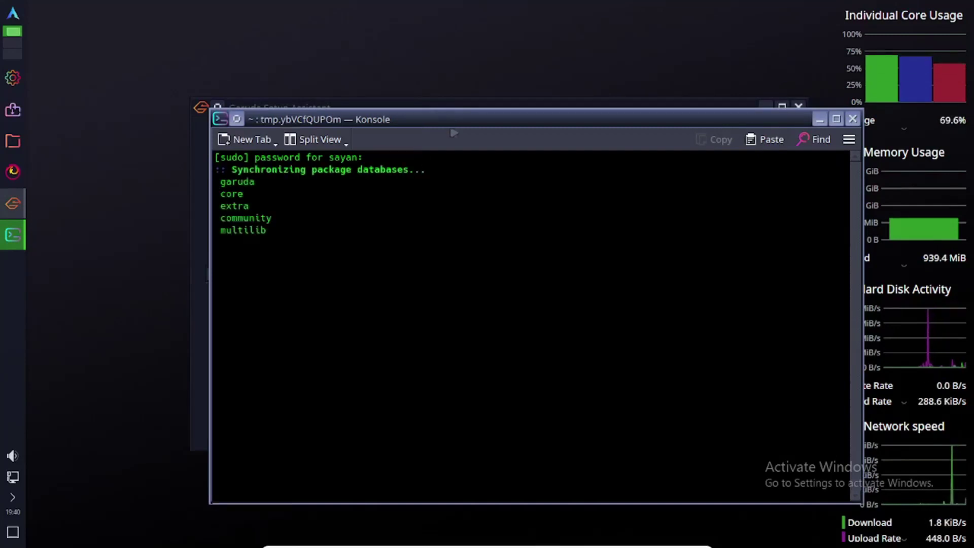
{"action": "left_click_drag", "start_coordinate": [453, 120], "coordinate": [385, 27]}
{"action": "left_click", "coordinate": [446, 108]}
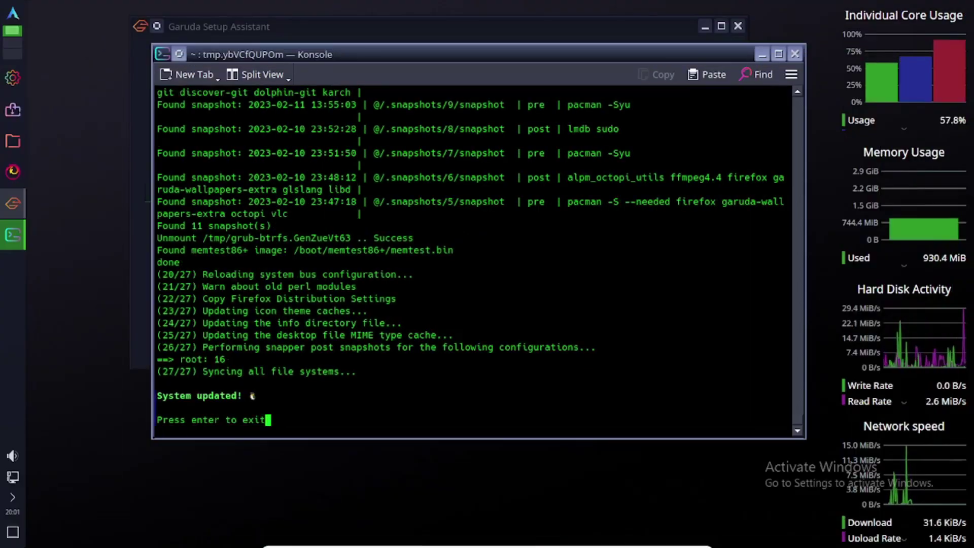
{"action": "key", "text": "Return"}
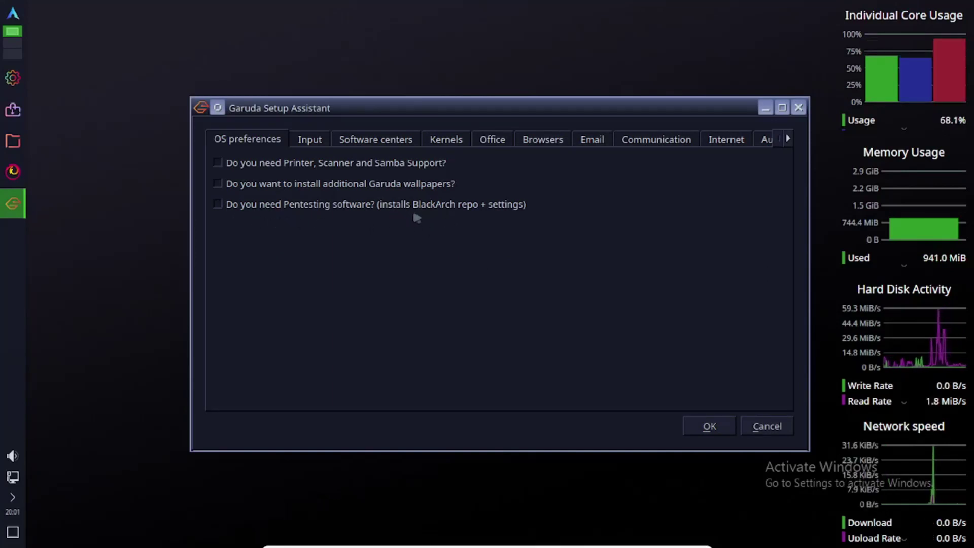
- Select Pentesting software with BlackArch and the Octopi software center, then apply the choices
{"action": "left_click", "coordinate": [216, 206]}
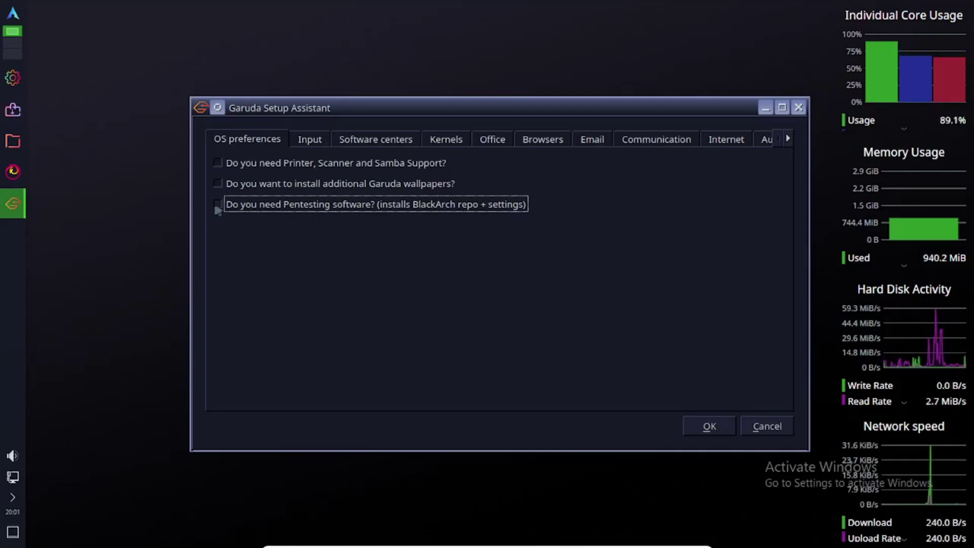
{"action": "left_click", "coordinate": [376, 138]}
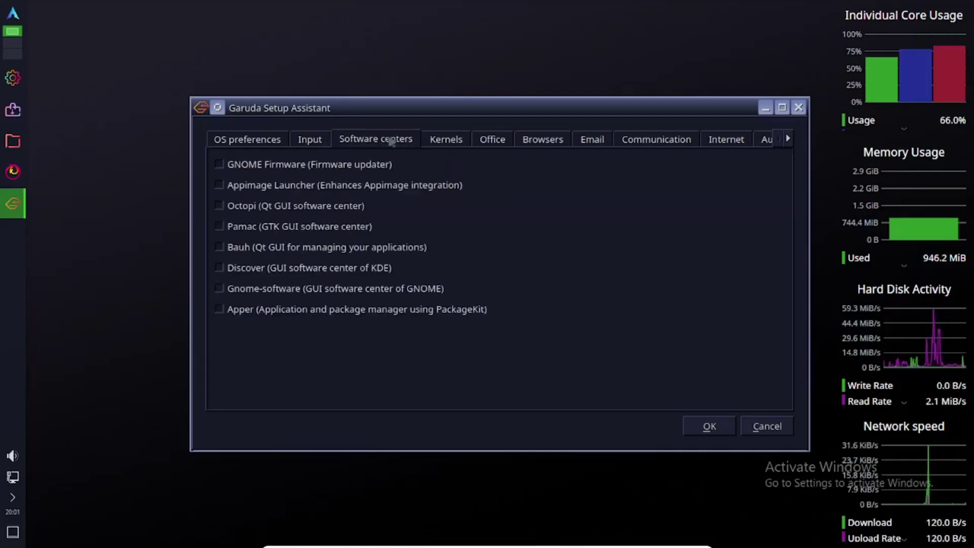
{"action": "left_click", "coordinate": [314, 206]}
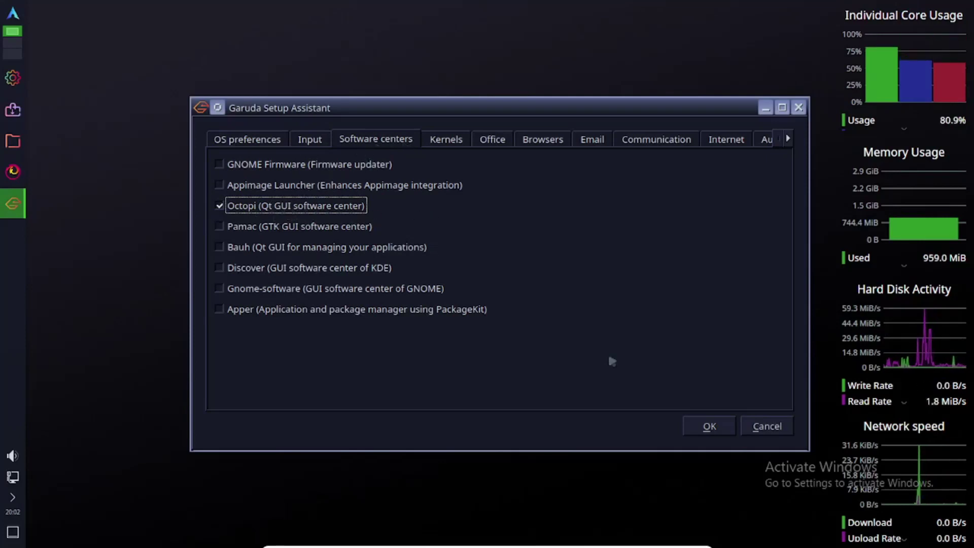
{"action": "left_click", "coordinate": [709, 426]}
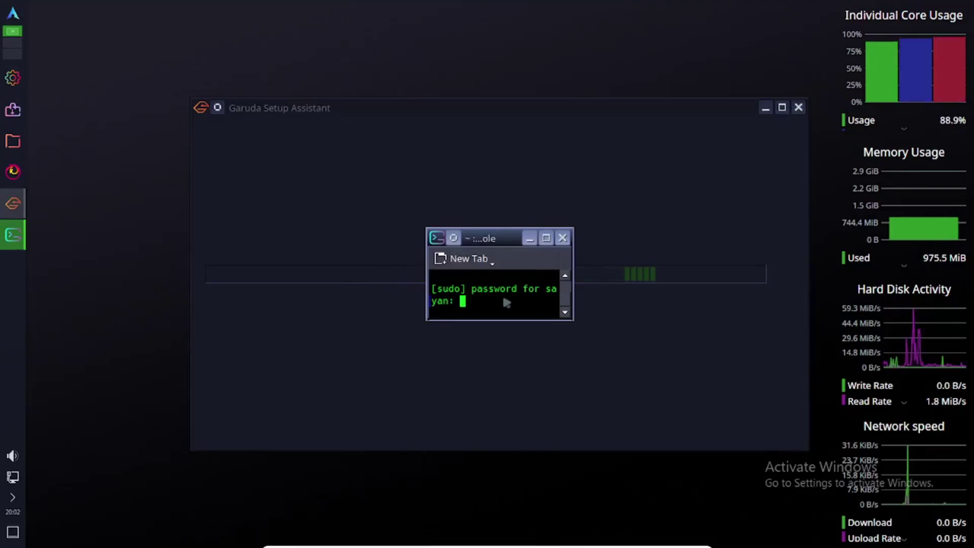
- Enlarge and reposition the Konsole window, then submit the sudo password
{"action": "left_click_drag", "start_coordinate": [578, 329], "coordinate": [946, 435]}
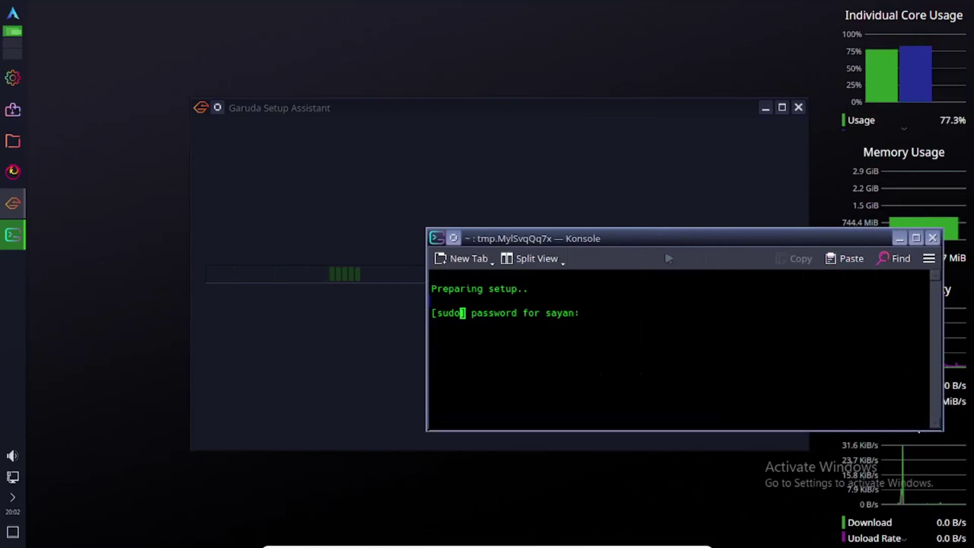
{"action": "left_click_drag", "start_coordinate": [659, 239], "coordinate": [439, 92]}
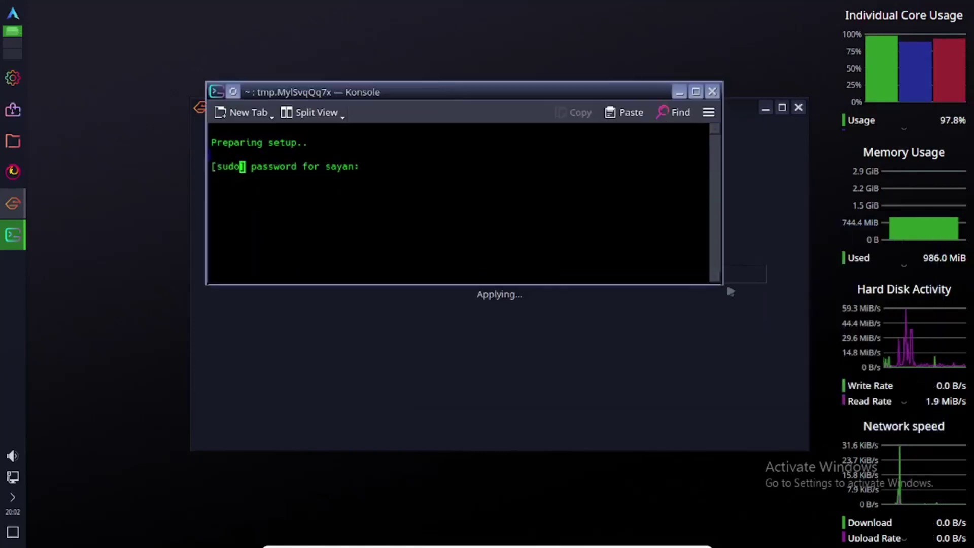
{"action": "left_click_drag", "start_coordinate": [722, 284], "coordinate": [820, 395]}
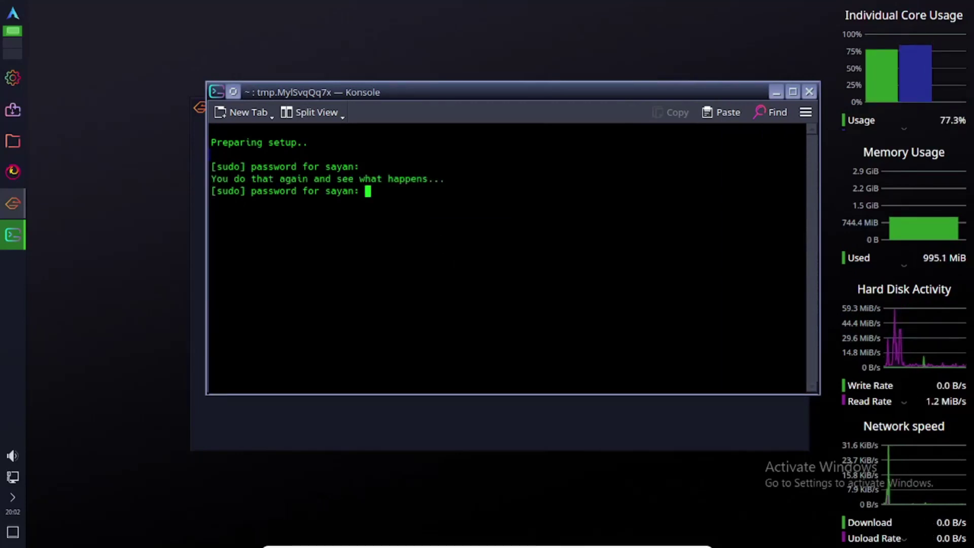
{"action": "type", "text": "****"}
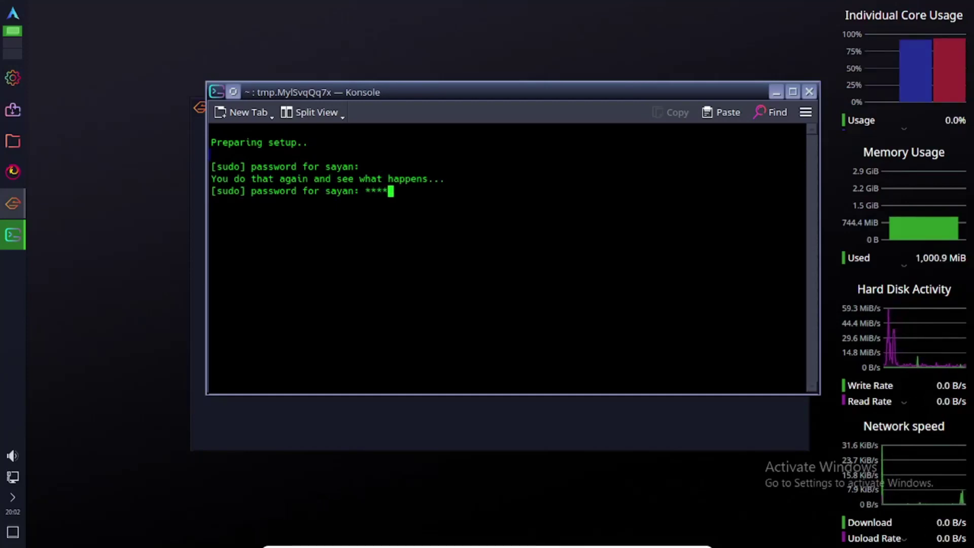
{"action": "type", "text": "****"}
{"action": "key", "text": "Return"}
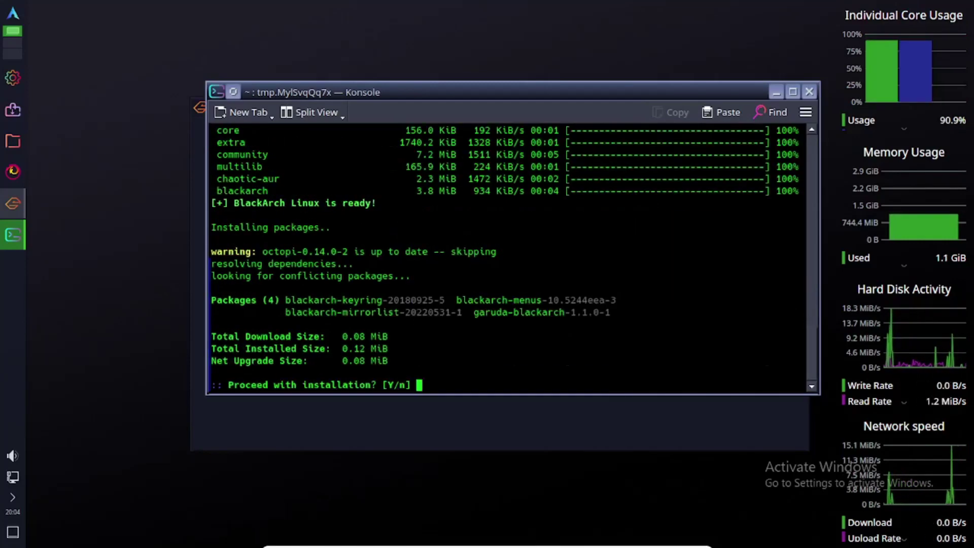
- Confirm installing the 4 BlackArch packages, then return to the setup assistant
{"action": "key", "text": "Return"}
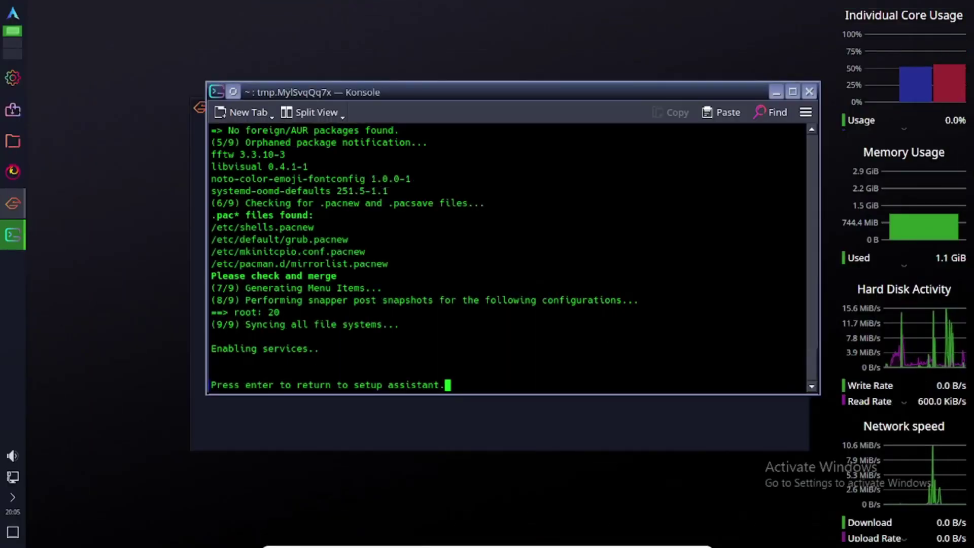
{"action": "key", "text": "Return"}
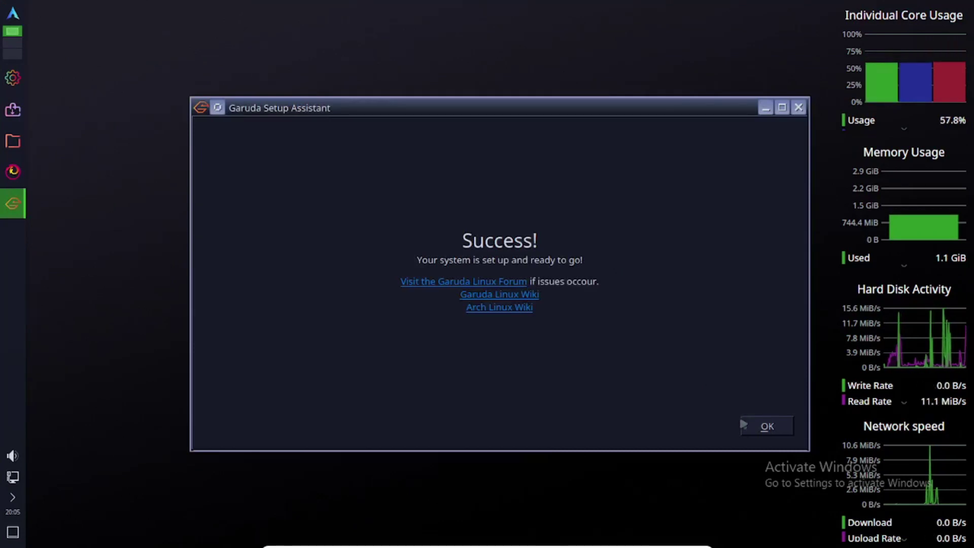
- Dismiss the Success dialog, close Garuda Welcome, and launch Octopi by searching 'octo'
{"action": "left_click", "coordinate": [749, 431]}
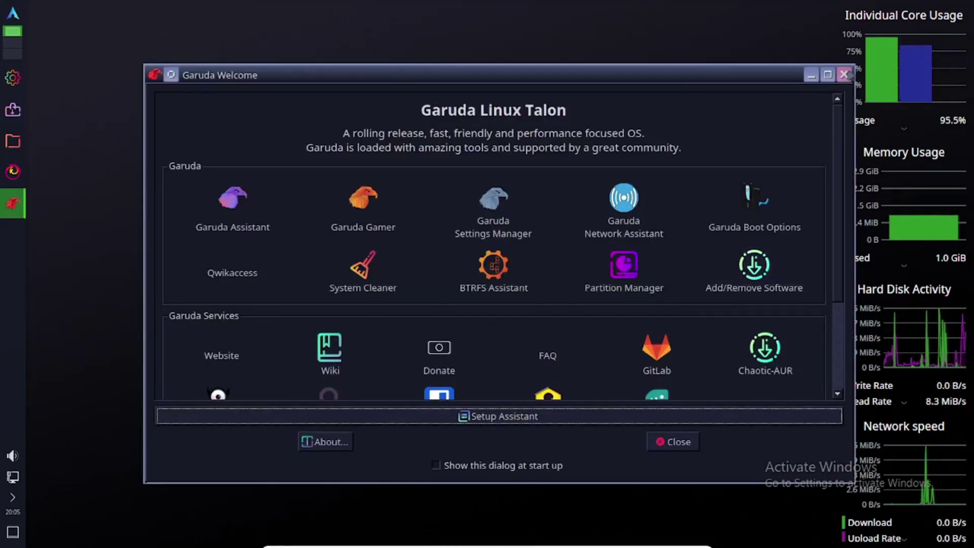
{"action": "key", "text": "Escape"}
{"action": "left_click", "coordinate": [6, 10]}
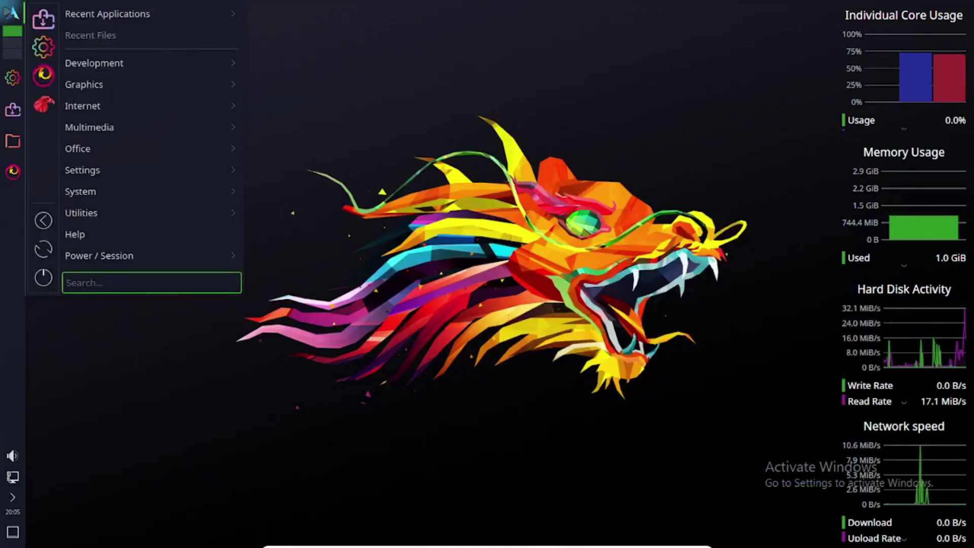
{"action": "type", "text": "o"}
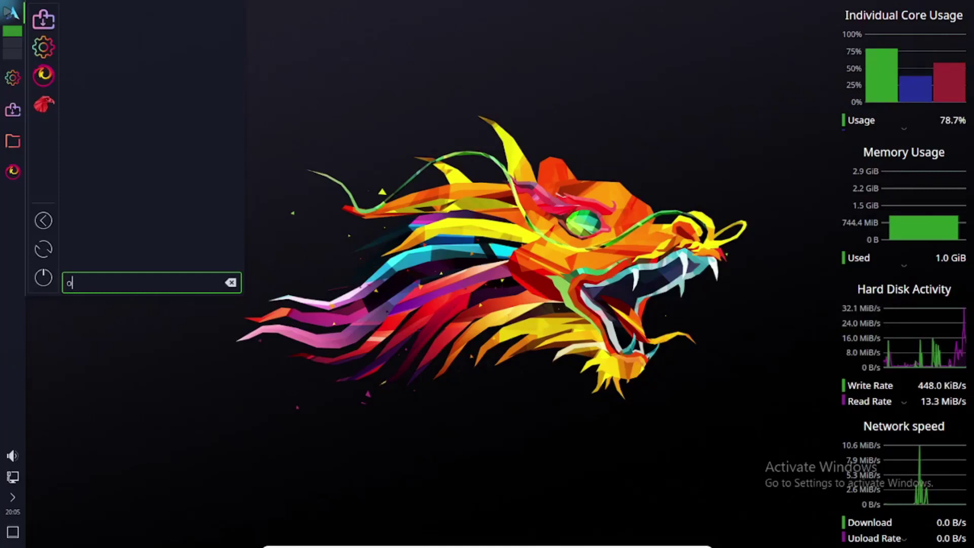
{"action": "type", "text": "cto"}
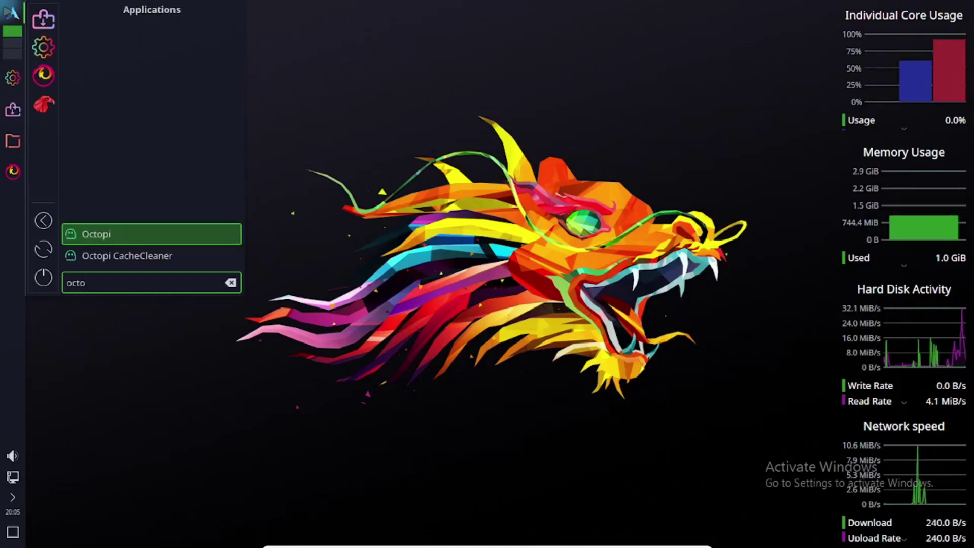
{"action": "key", "text": "Return"}
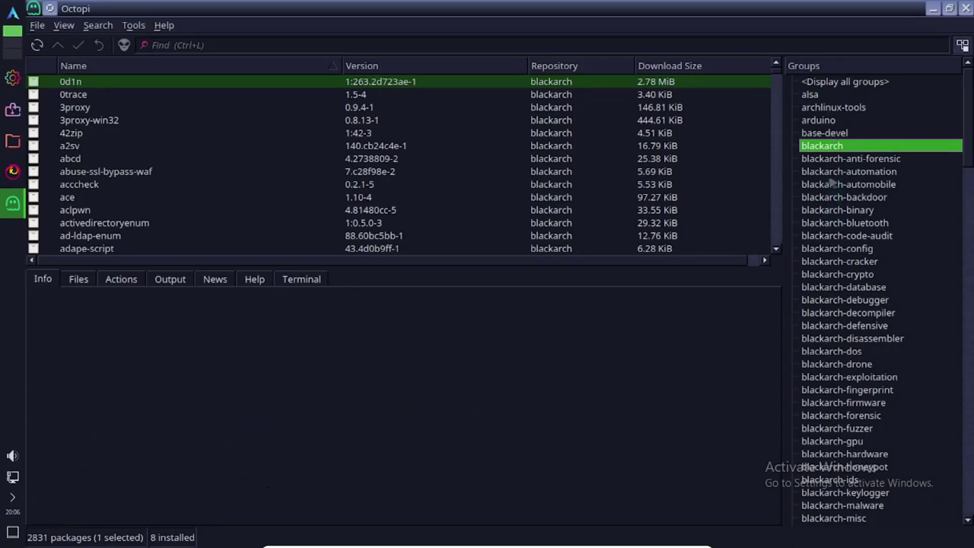
- View the blackarch-anti-forensic group, then list all 2831 blackarch packages and focus the Find field
{"action": "scroll", "coordinate": [716, 144], "scroll_direction": "down", "scroll_amount": 5}
{"action": "scroll", "coordinate": [717, 144], "scroll_direction": "up", "scroll_amount": 5}
{"action": "scroll", "coordinate": [880, 202], "scroll_direction": "down", "scroll_amount": 19}
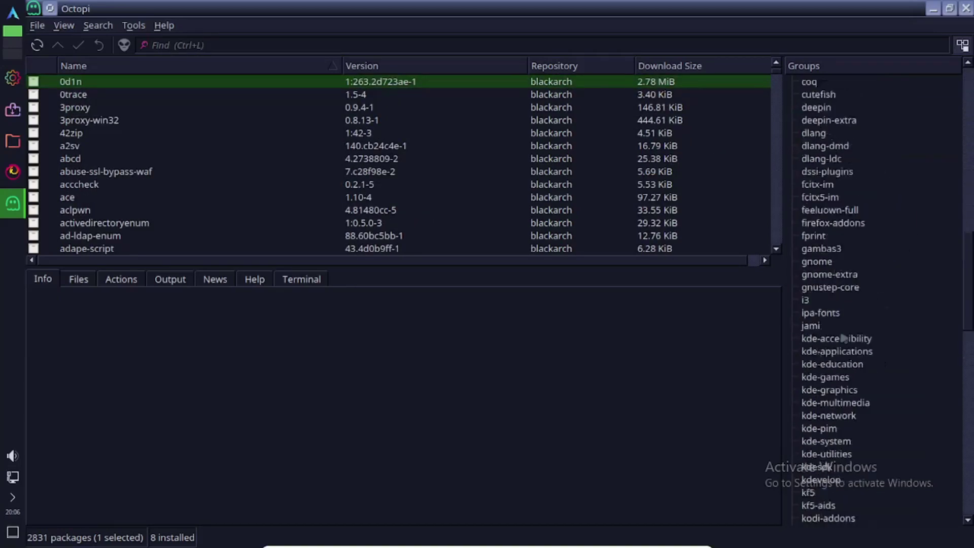
{"action": "scroll", "coordinate": [843, 339], "scroll_direction": "up", "scroll_amount": 12}
{"action": "scroll", "coordinate": [844, 350], "scroll_direction": "down", "scroll_amount": 3}
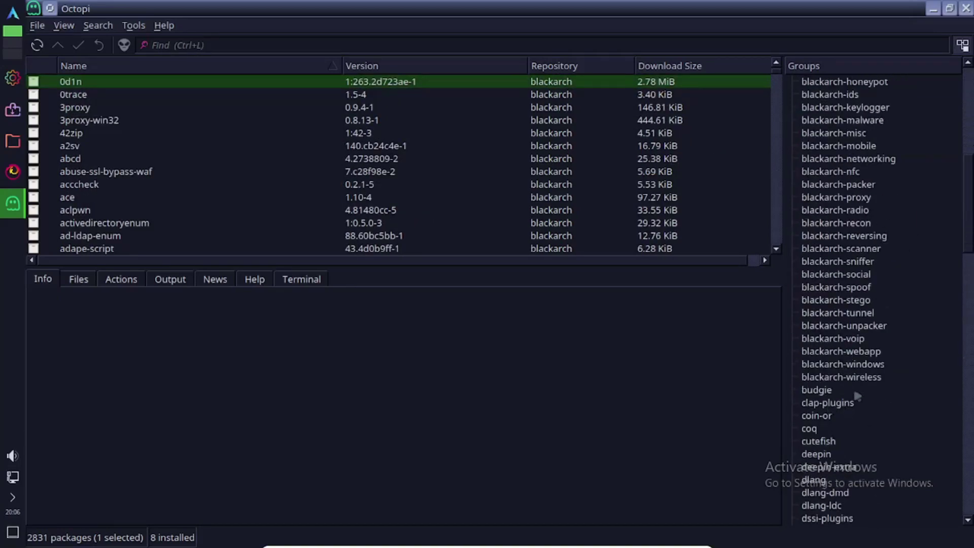
{"action": "scroll", "coordinate": [860, 340], "scroll_direction": "up", "scroll_amount": 4}
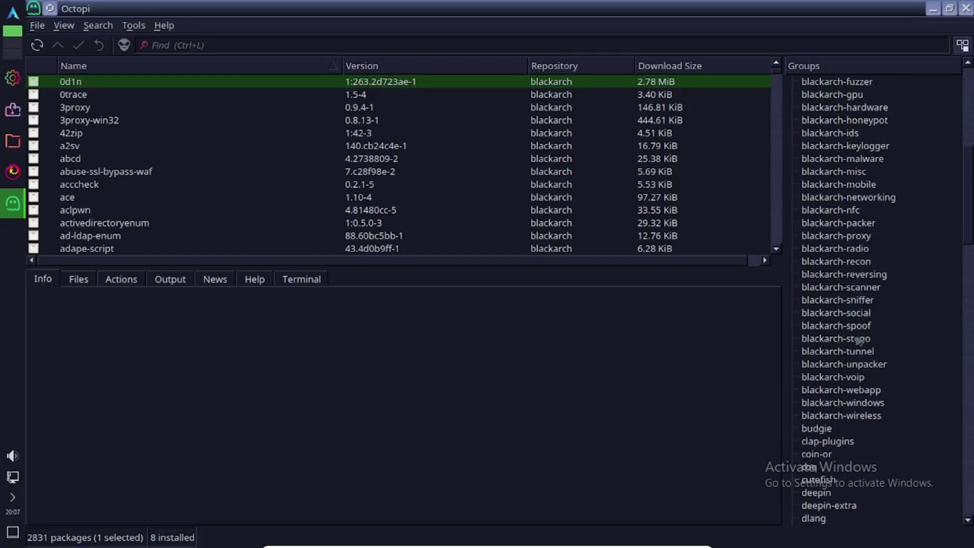
{"action": "scroll", "coordinate": [831, 342], "scroll_direction": "up", "scroll_amount": 1}
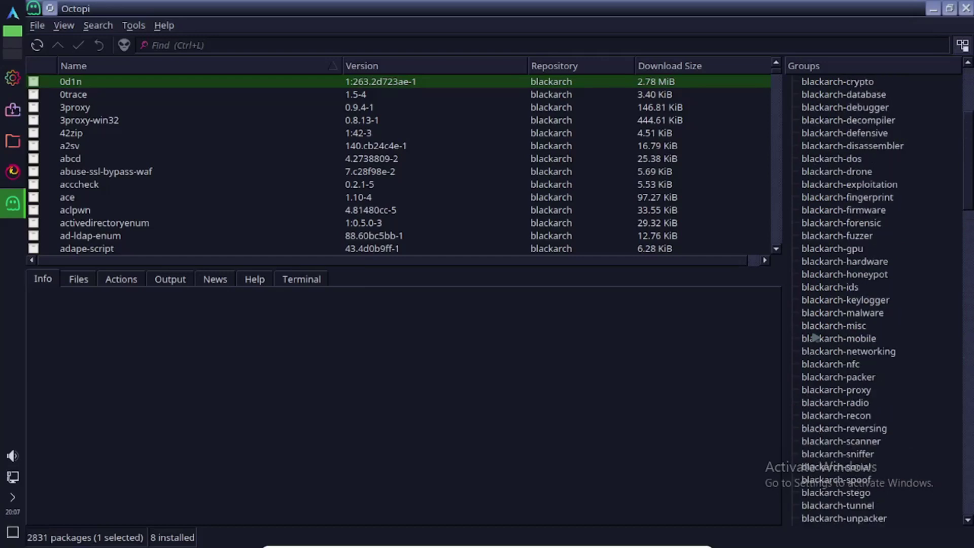
{"action": "scroll", "coordinate": [844, 233], "scroll_direction": "up", "scroll_amount": 1}
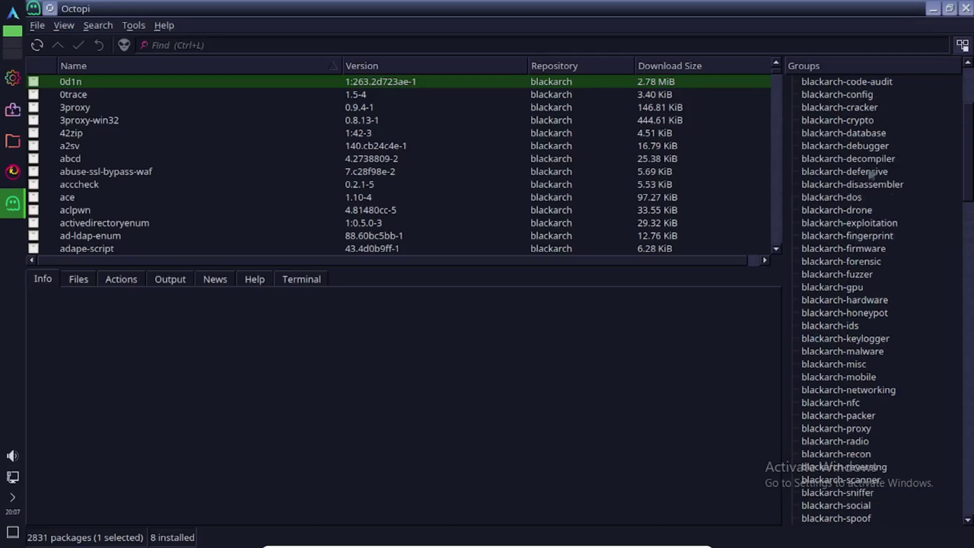
{"action": "scroll", "coordinate": [852, 203], "scroll_direction": "up", "scroll_amount": 3}
{"action": "scroll", "coordinate": [847, 159], "scroll_direction": "up", "scroll_amount": 1}
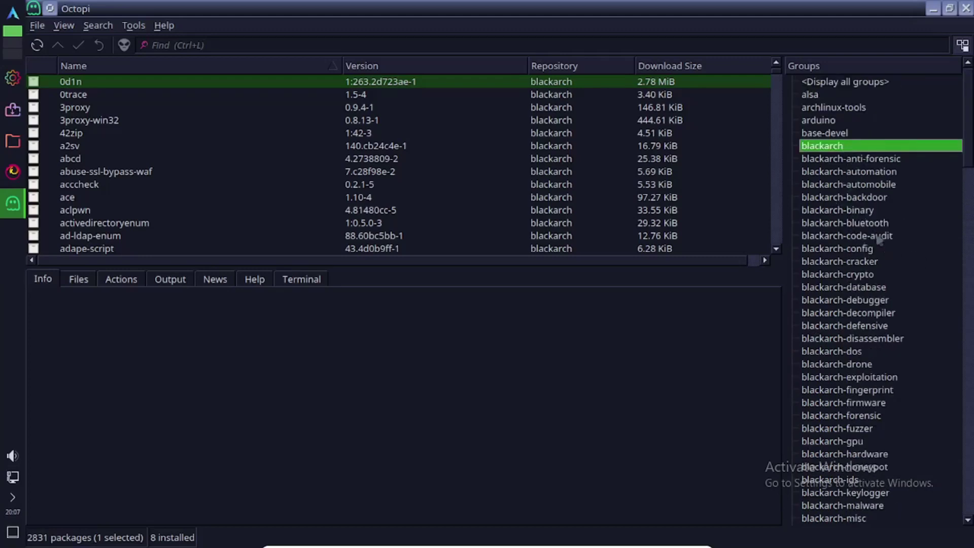
{"action": "left_click", "coordinate": [838, 168]}
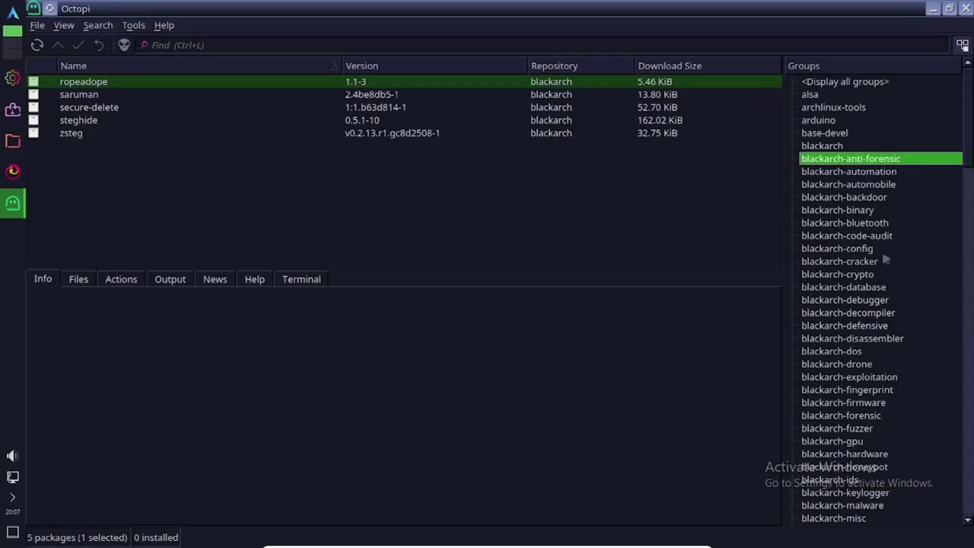
{"action": "left_click", "coordinate": [828, 147]}
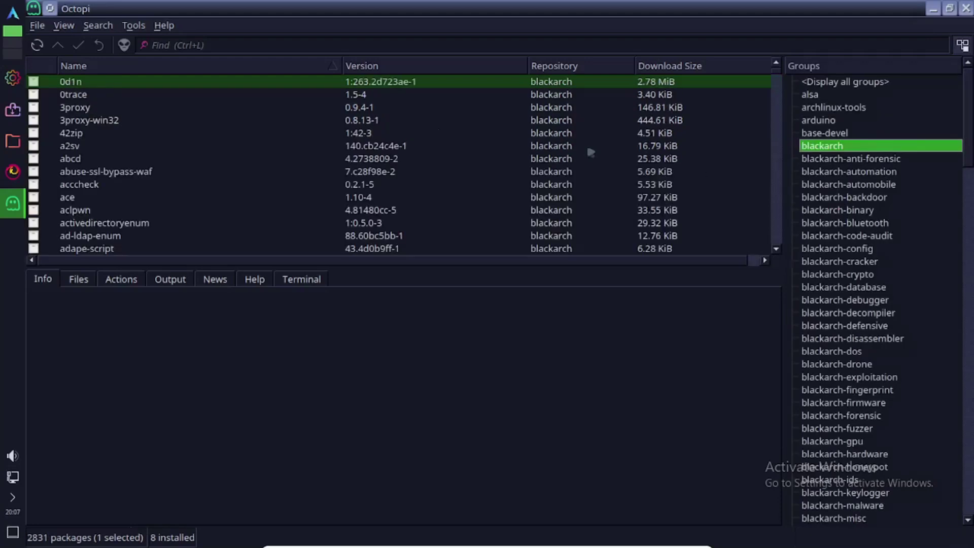
{"action": "left_click", "coordinate": [215, 45]}
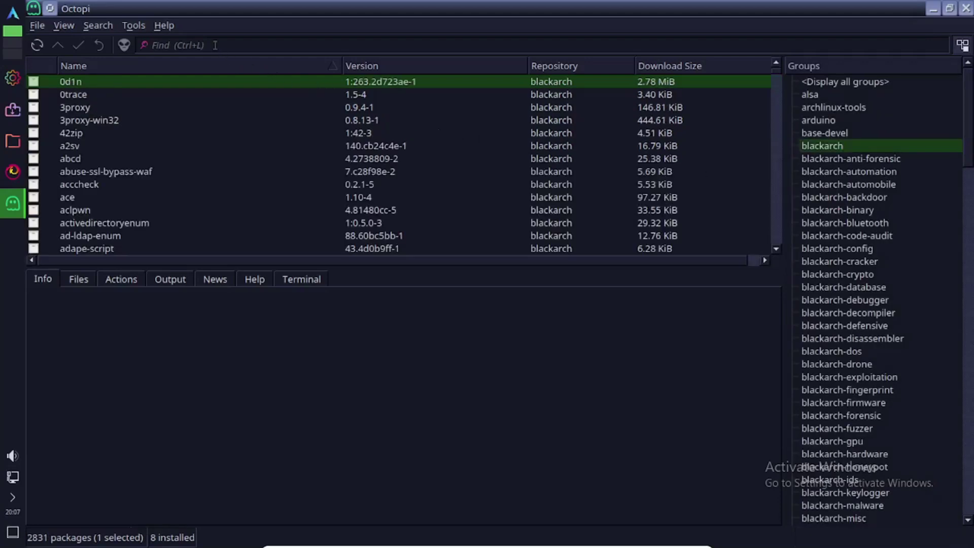
- Try 'zen' and 'nma' searches, then filter by 'zap' and select zaproxy
{"action": "type", "text": "ze"}
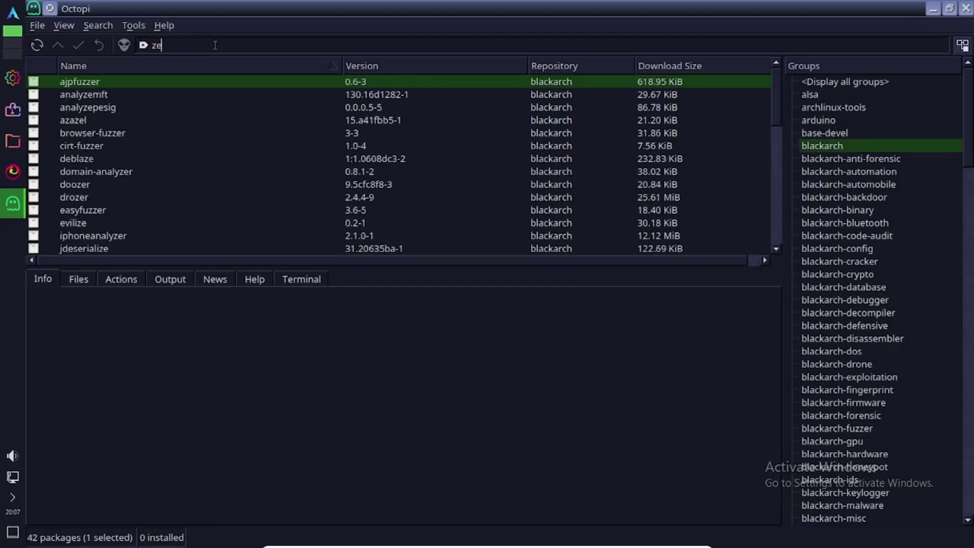
{"action": "type", "text": "n"}
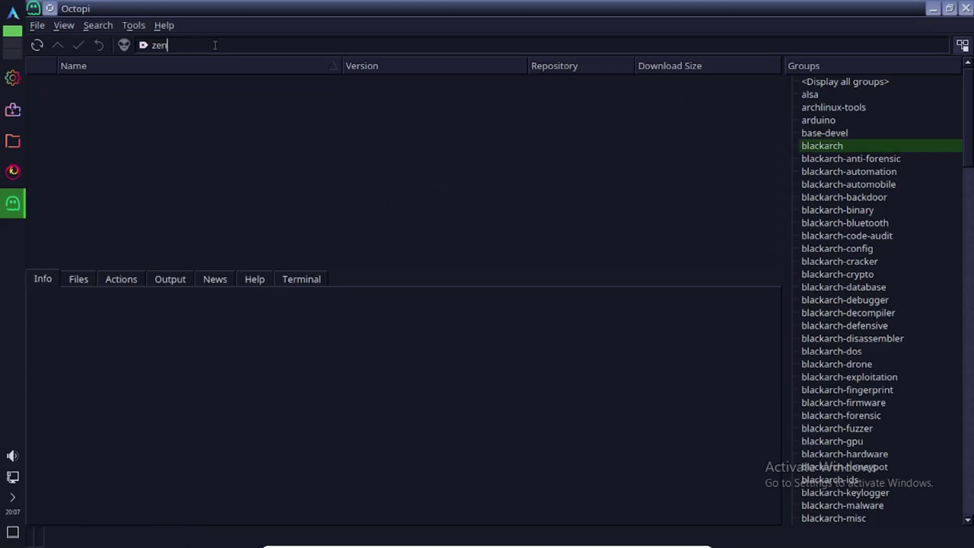
{"action": "key", "text": "BackSpace"}
{"action": "key", "text": "BackSpace"}
{"action": "key", "text": "BackSpace"}
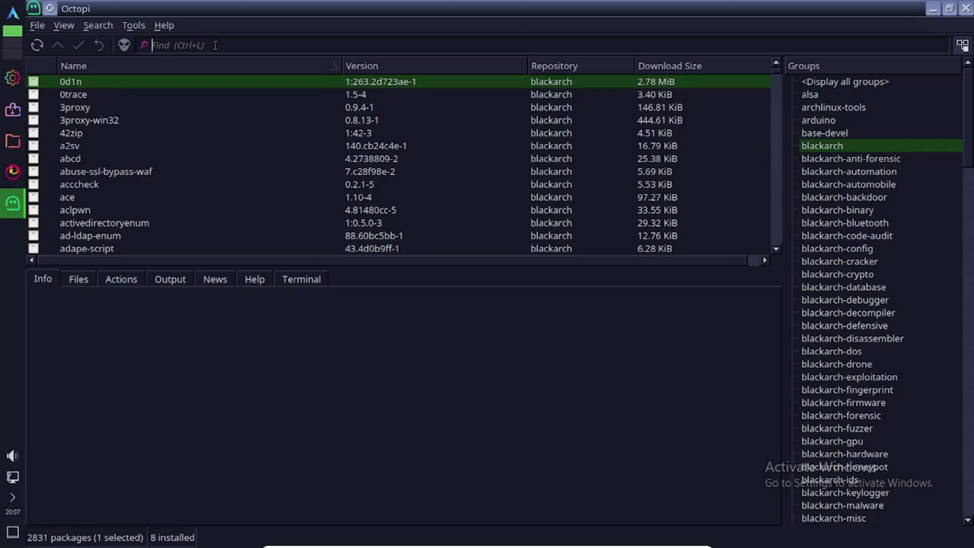
{"action": "type", "text": "nme"}
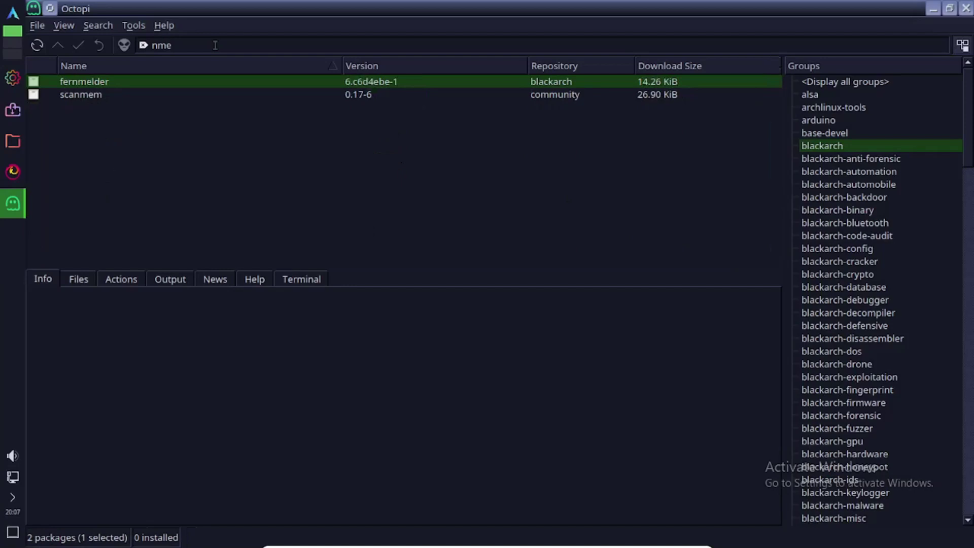
{"action": "key", "text": "BackSpace"}
{"action": "type", "text": "a"}
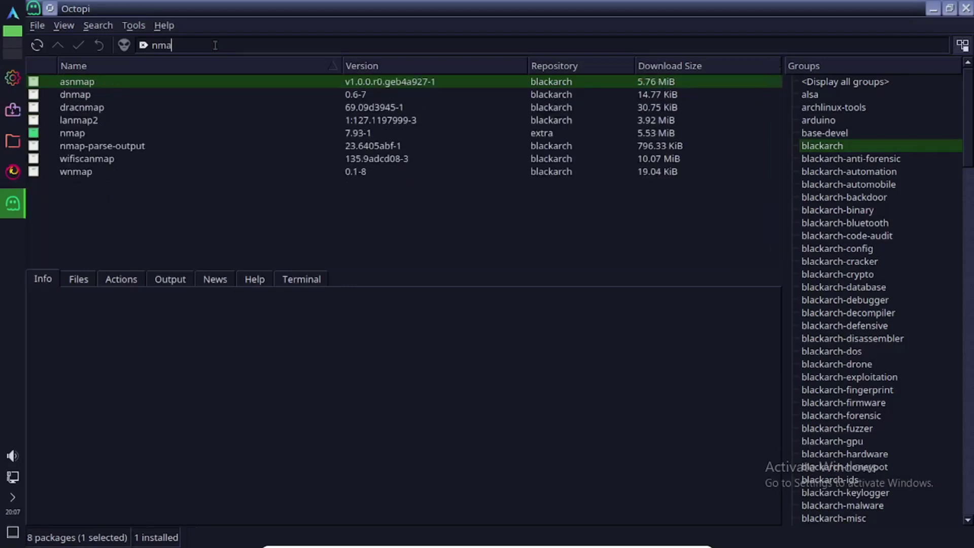
{"action": "key", "text": "BackSpace"}
{"action": "key", "text": "BackSpace"}
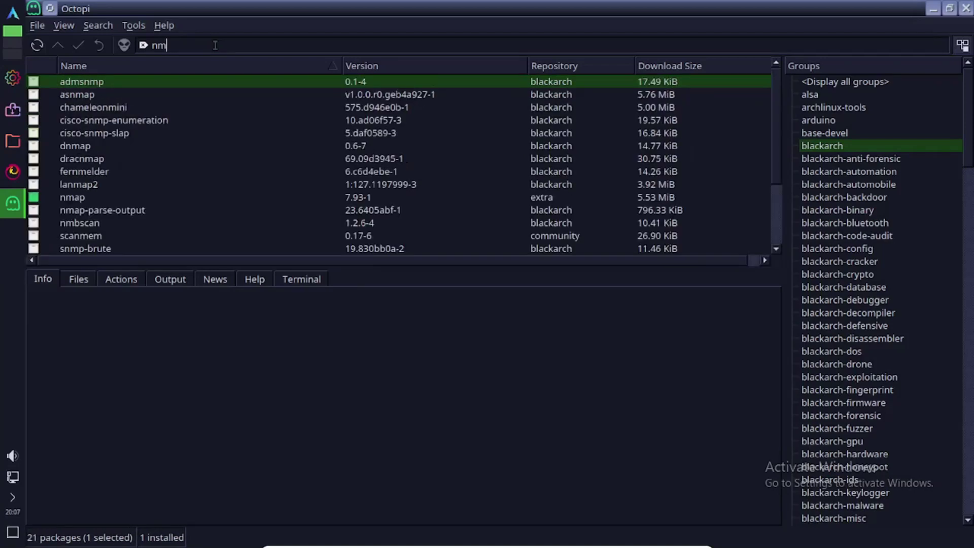
{"action": "key", "text": "BackSpace"}
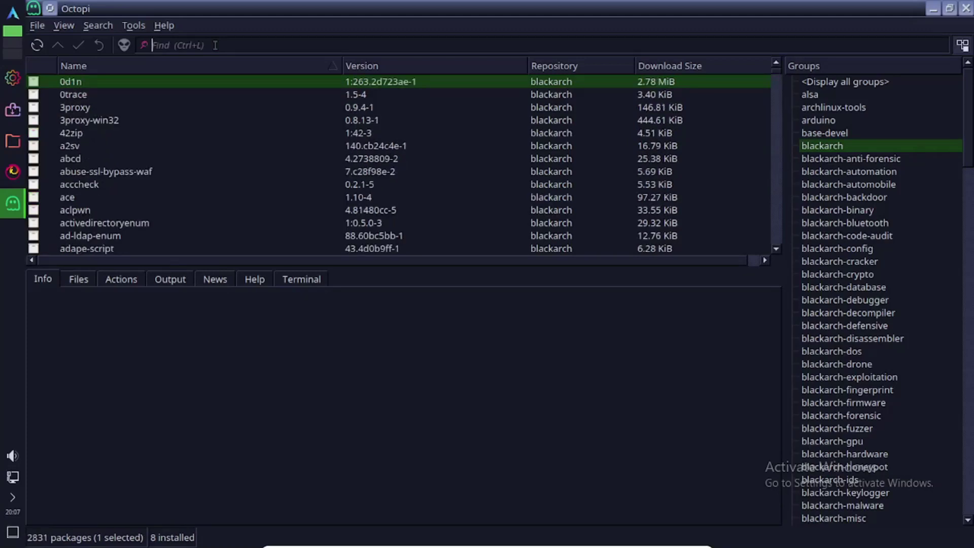
{"action": "type", "text": "z"}
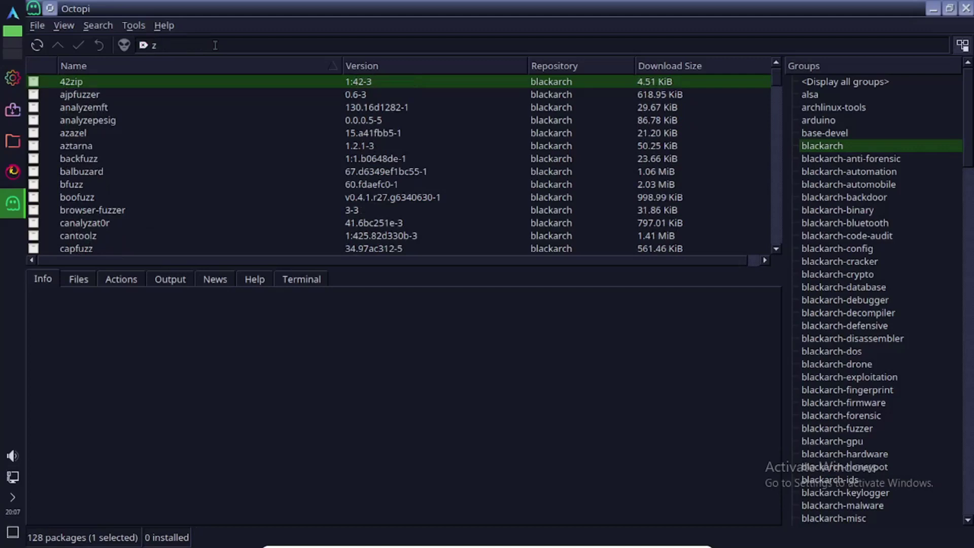
{"action": "type", "text": "ap"}
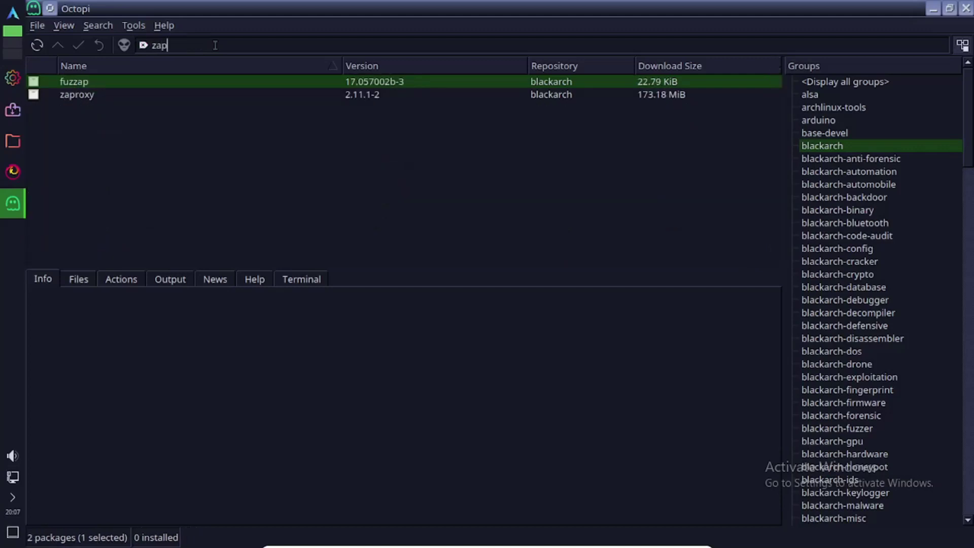
{"action": "left_click", "coordinate": [188, 94]}
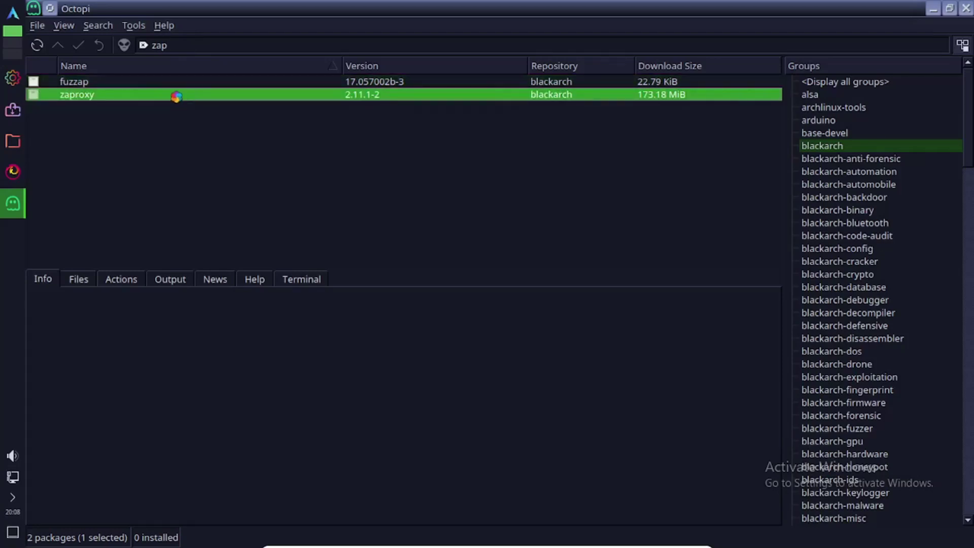
- Mark zaproxy and fuzzap for installation and apply, showing 9 packages totalling 227.34 MiB
{"action": "right_click", "coordinate": [176, 96]}
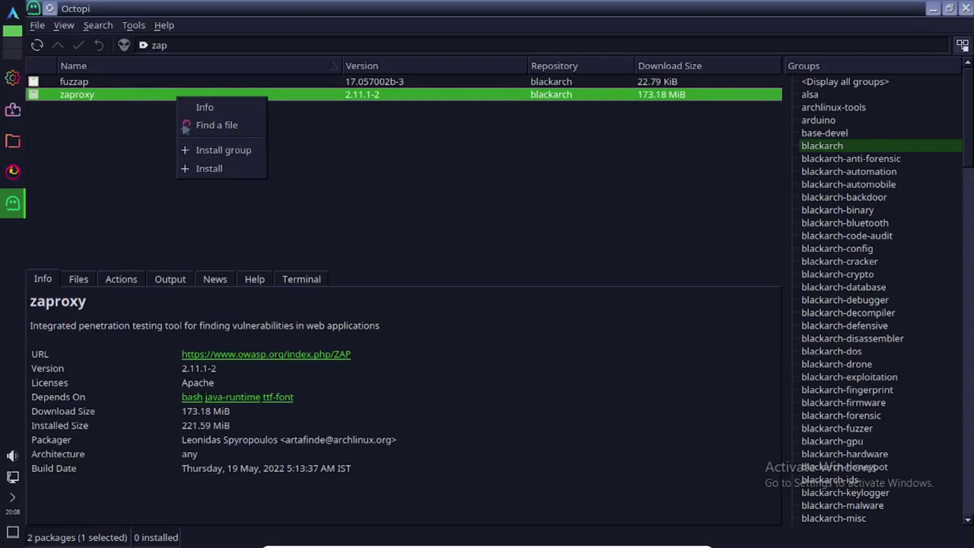
{"action": "left_click", "coordinate": [222, 169]}
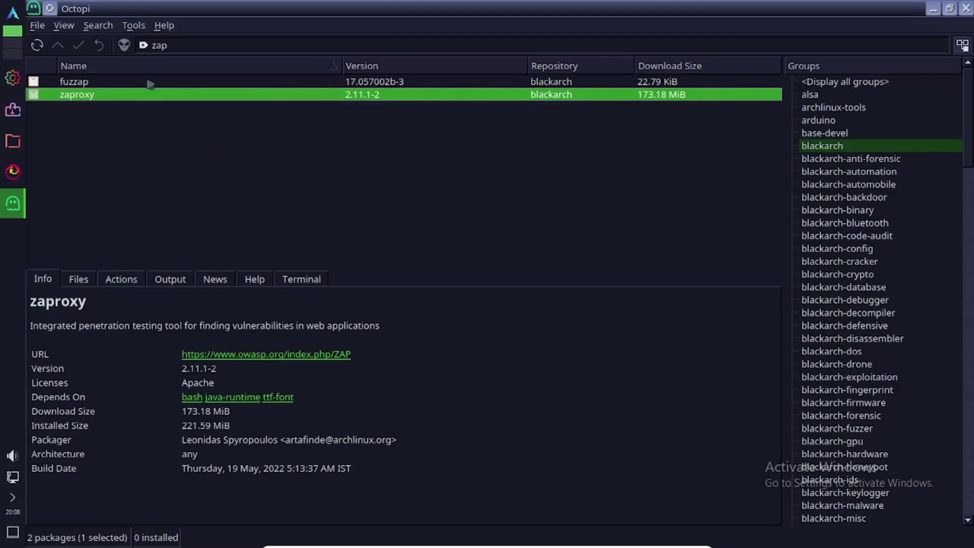
{"action": "left_click", "coordinate": [132, 283]}
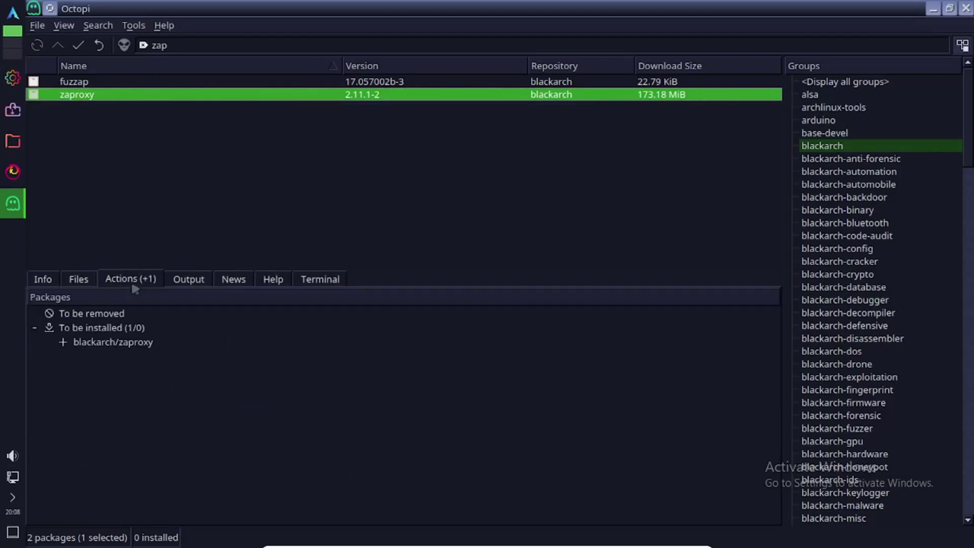
{"action": "left_click", "coordinate": [105, 84]}
{"action": "right_click", "coordinate": [105, 85]}
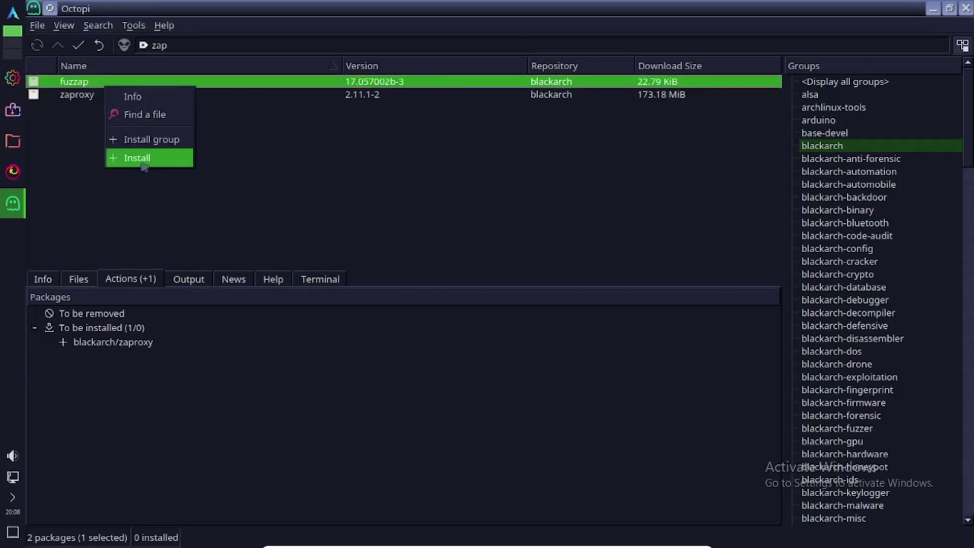
{"action": "left_click", "coordinate": [143, 163]}
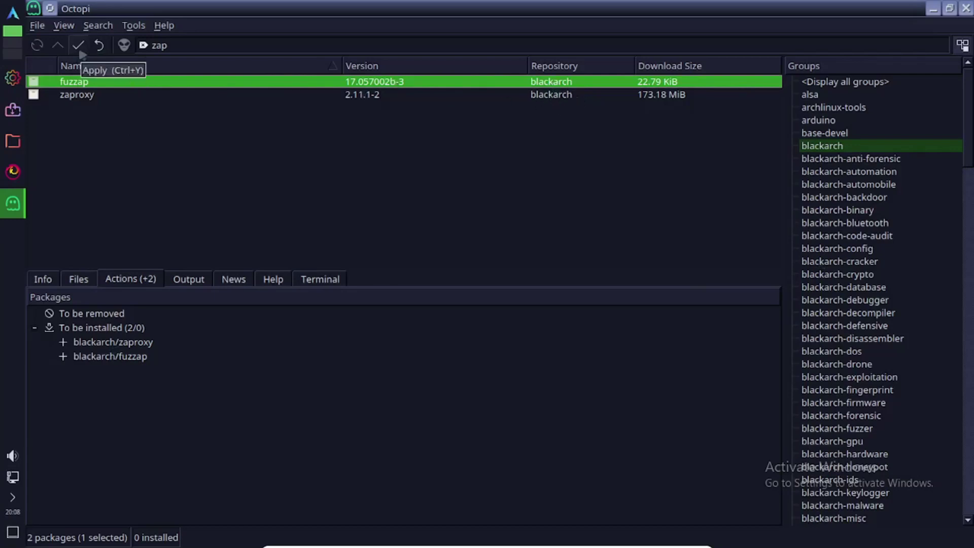
{"action": "left_click", "coordinate": [80, 51]}
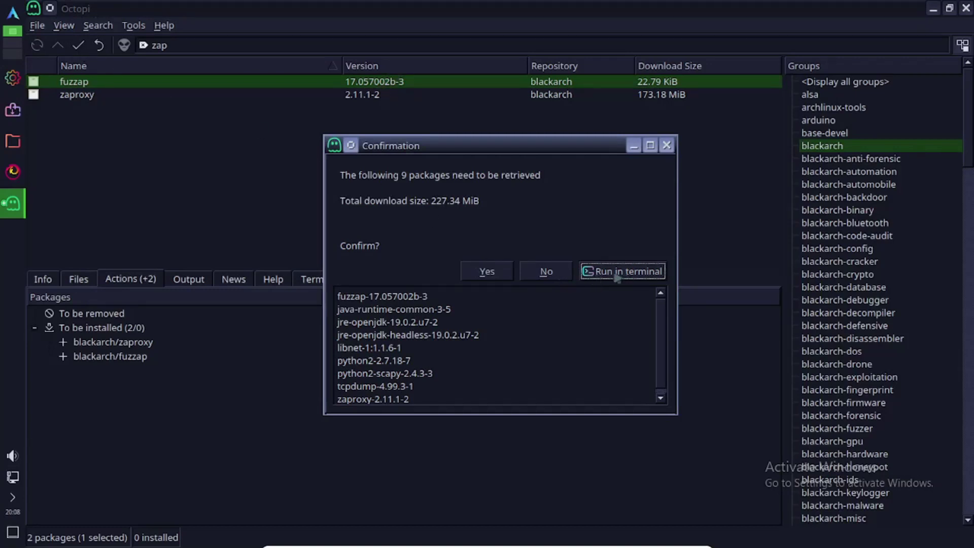
- Run the install in a terminal with the sudo password and default Java providers, then acknowledge the fuzzap download failure
{"action": "left_click", "coordinate": [643, 277]}
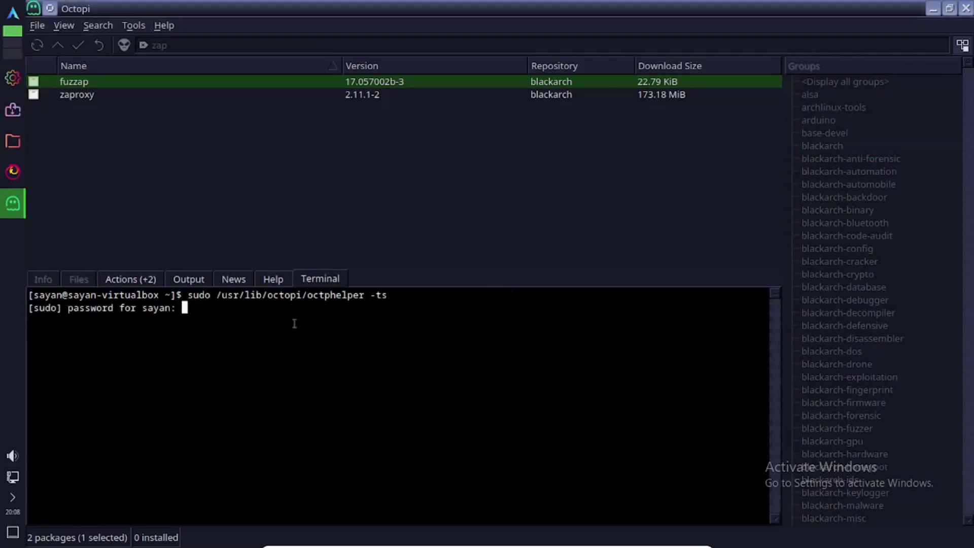
{"action": "type", "text": "*******"}
{"action": "key", "text": "Return"}
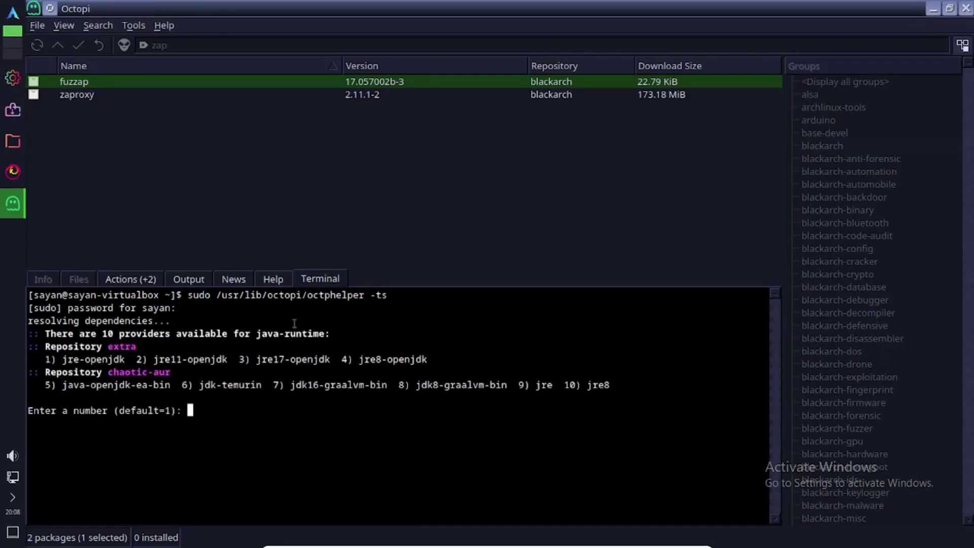
{"action": "key", "text": "Return"}
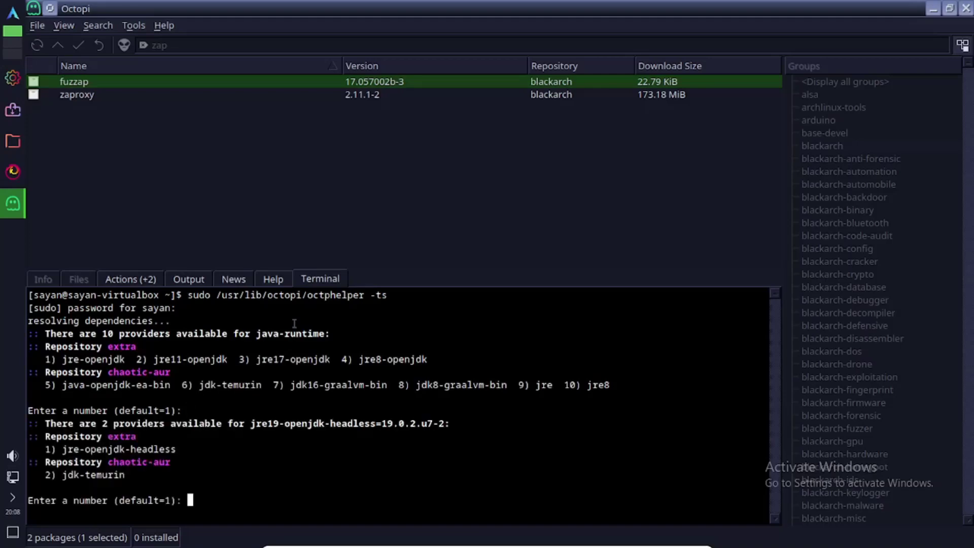
{"action": "key", "text": "Return"}
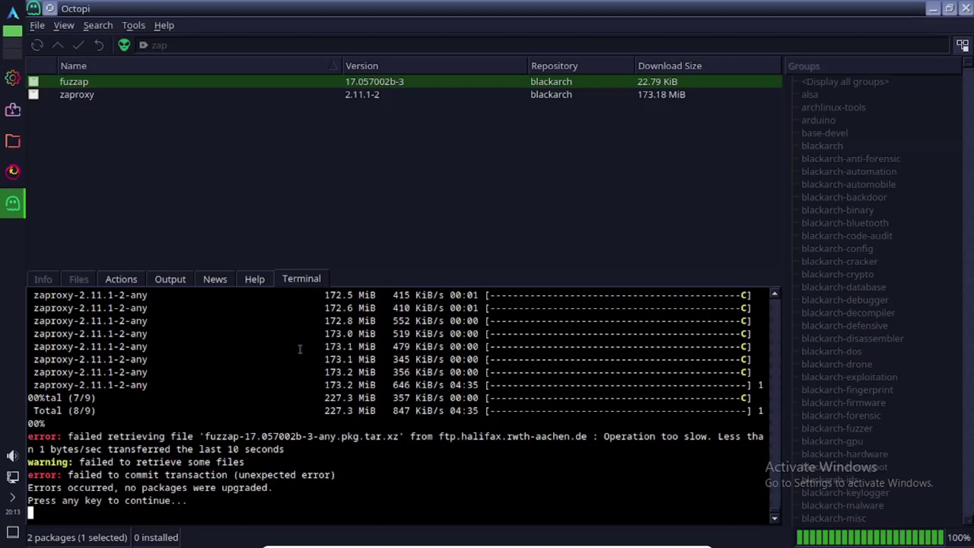
{"action": "key", "text": "Return"}
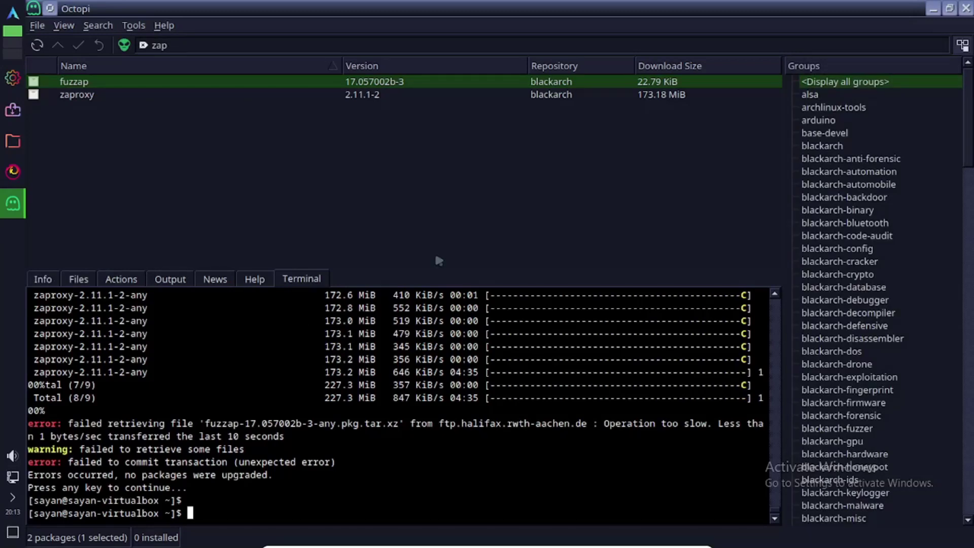
- Mark the fuzzap and zaproxy packages for installation again
{"action": "left_click", "coordinate": [76, 84]}
{"action": "right_click", "coordinate": [72, 85]}
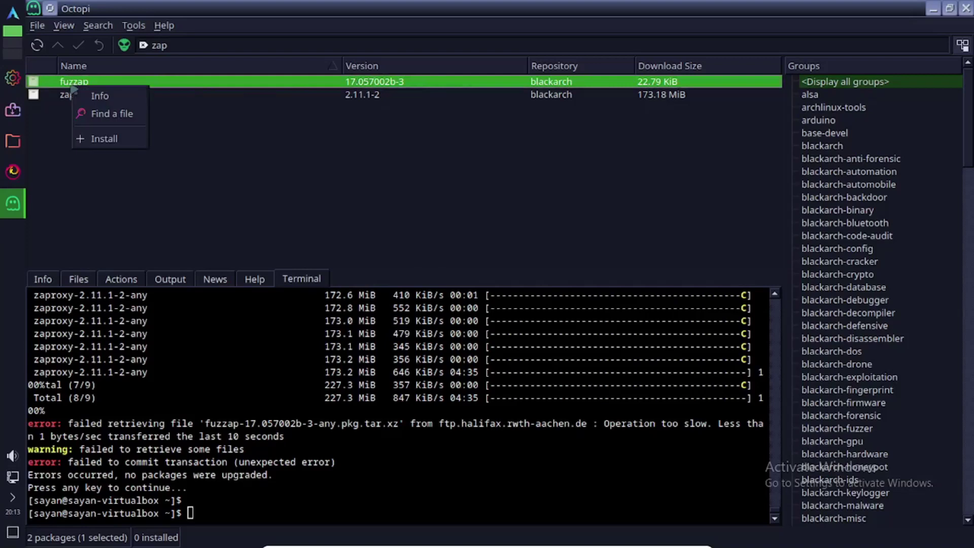
{"action": "left_click", "coordinate": [100, 139]}
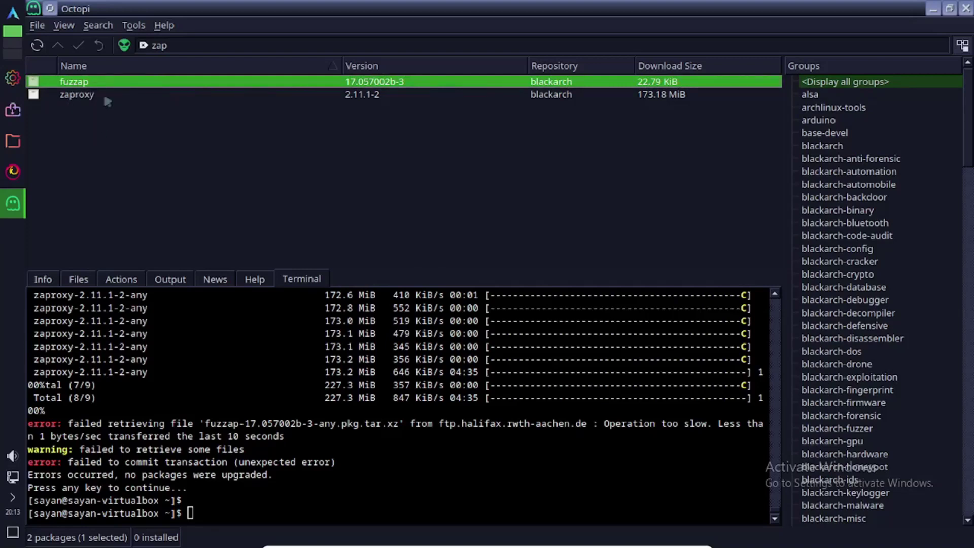
{"action": "left_click", "coordinate": [104, 97]}
{"action": "right_click", "coordinate": [104, 97]}
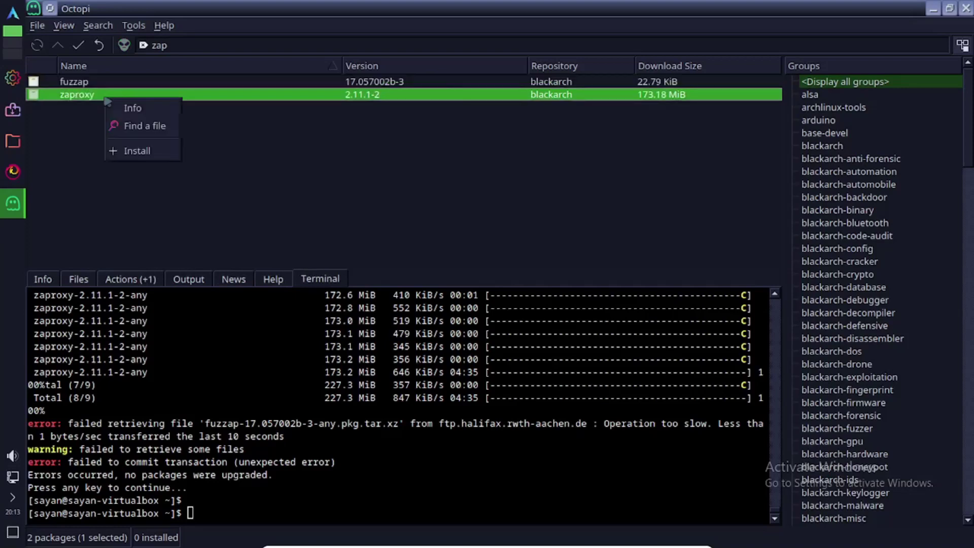
{"action": "left_click", "coordinate": [136, 150]}
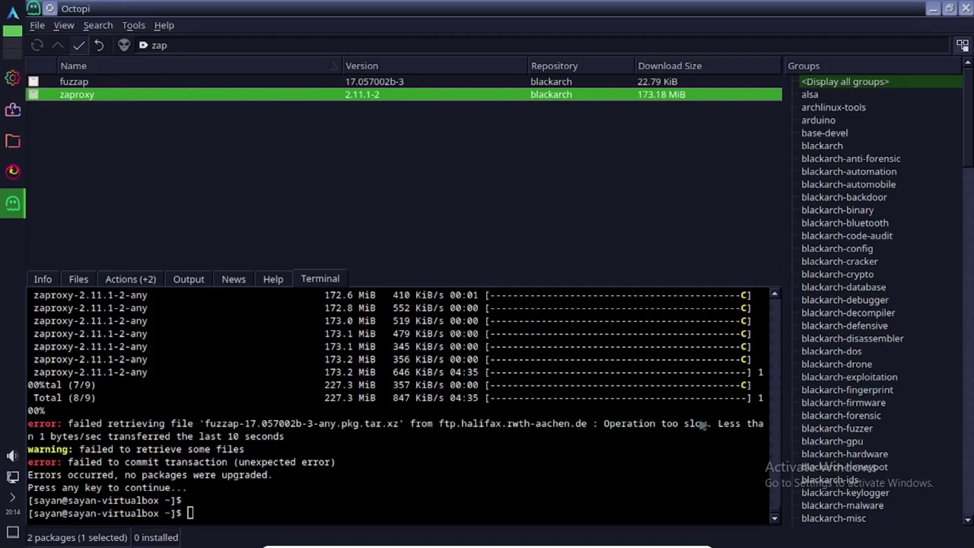
- Commit the queued install in the terminal and authenticate with the sudo password
{"action": "key", "text": "ctrl+m"}
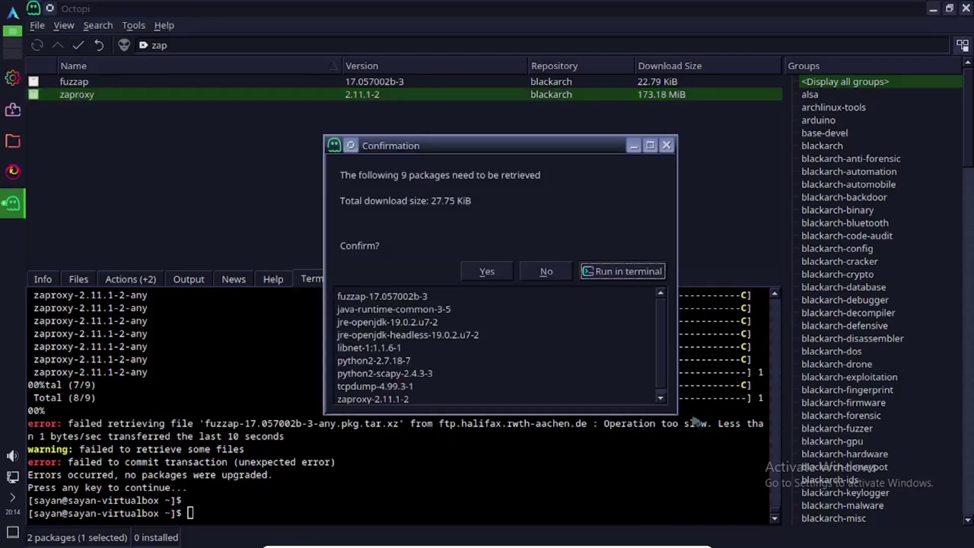
{"action": "left_click", "coordinate": [628, 273]}
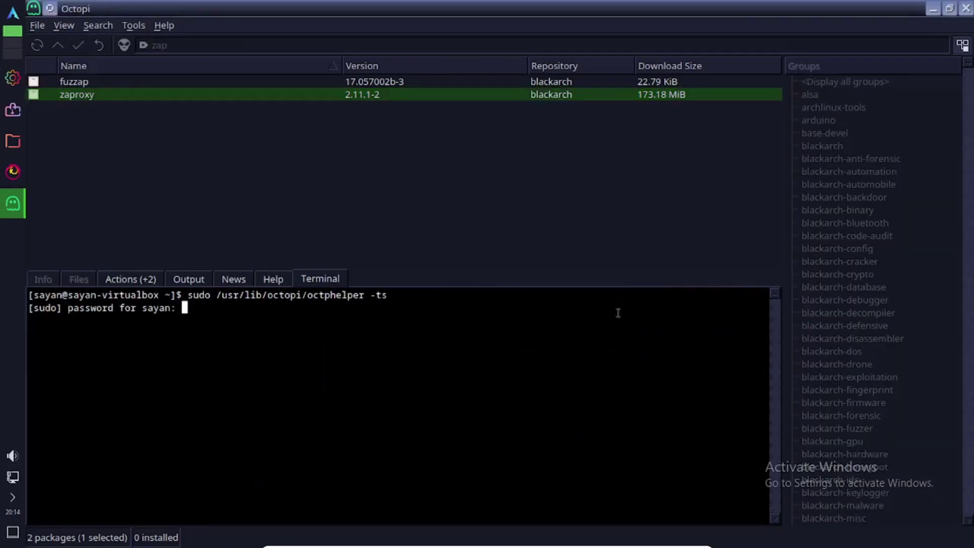
{"action": "type", "text": "******"}
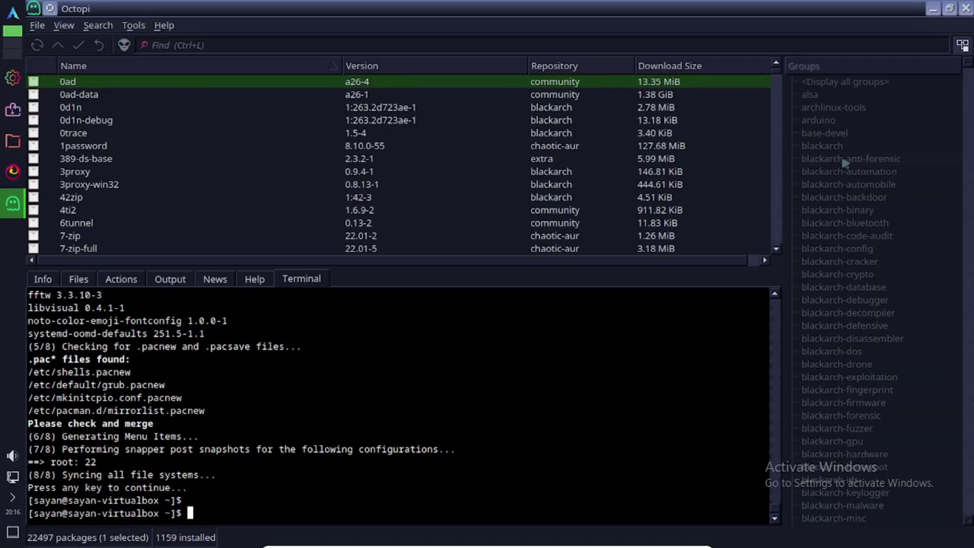
- Filter to the blackarch-anti-forensic group and mark the entire group for installation
{"action": "left_click", "coordinate": [845, 159]}
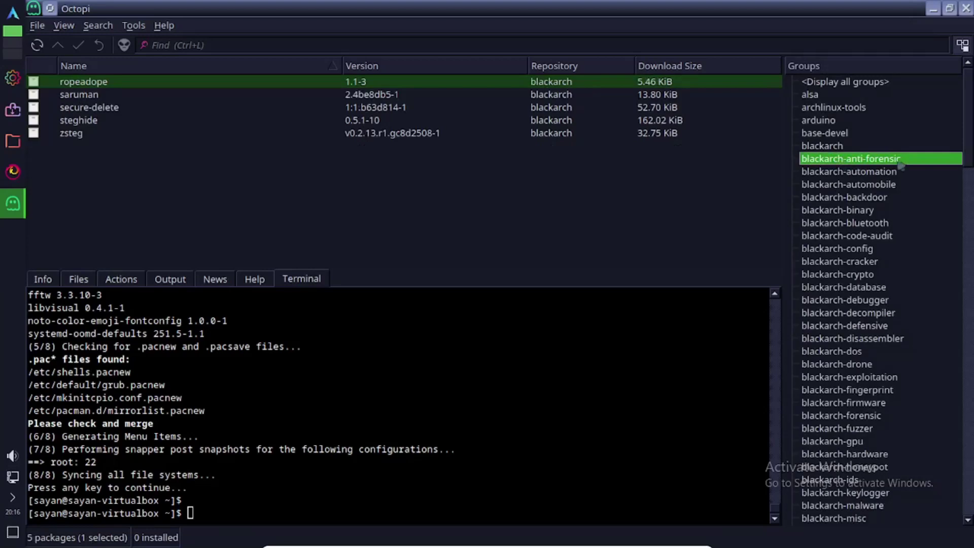
{"action": "left_click", "coordinate": [102, 85]}
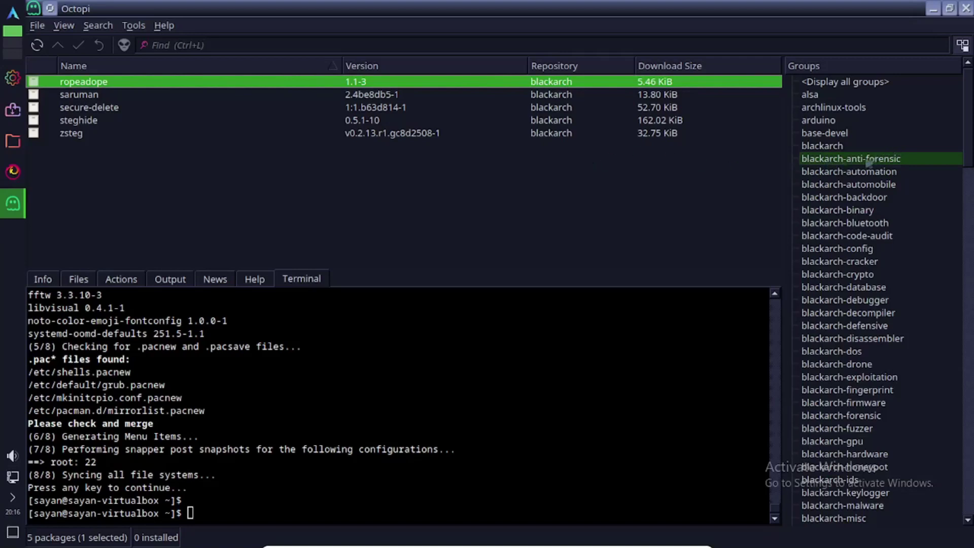
{"action": "right_click", "coordinate": [186, 90]}
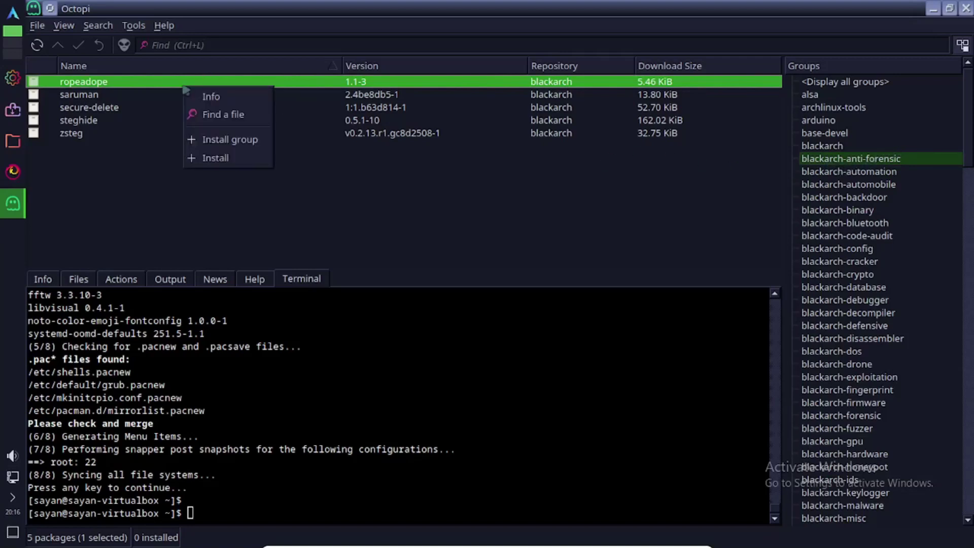
{"action": "left_click", "coordinate": [232, 146]}
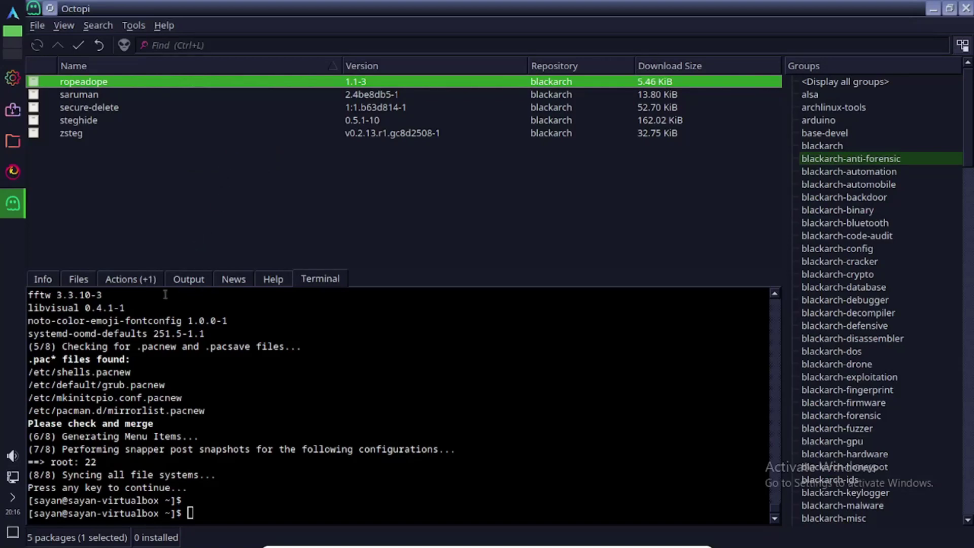
- Review the queued blackarch-anti-forensic entry under To be installed in the Actions tab
{"action": "left_click", "coordinate": [132, 280]}
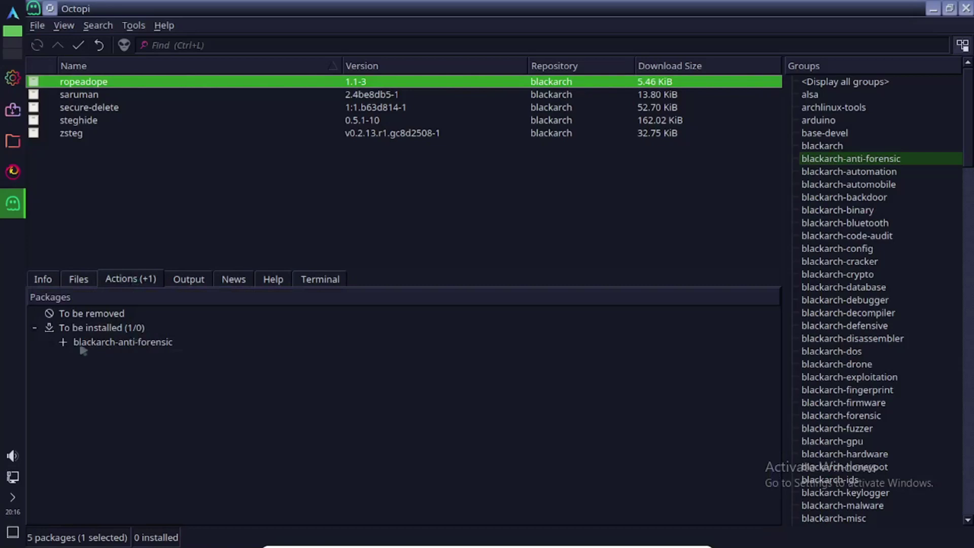
{"action": "left_click", "coordinate": [104, 347]}
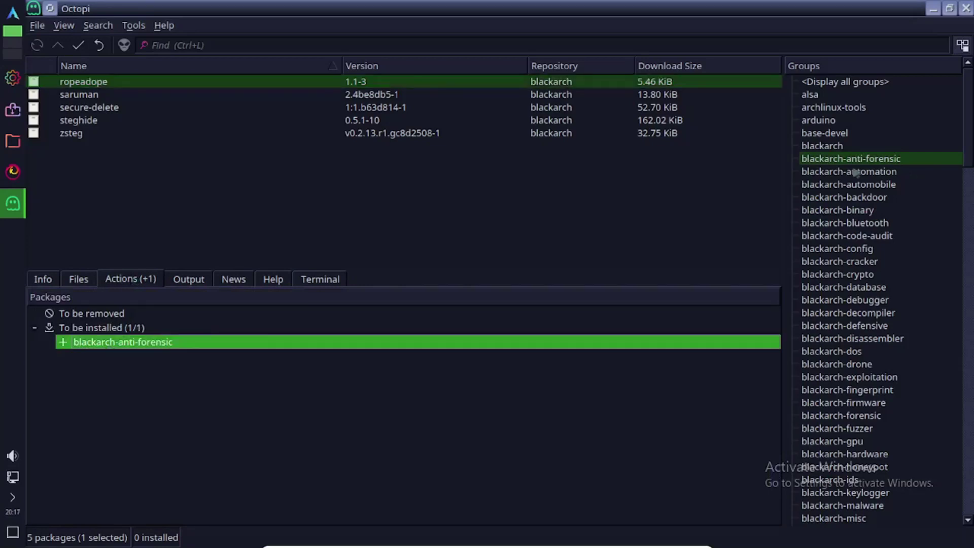
{"action": "key", "text": "Up"}
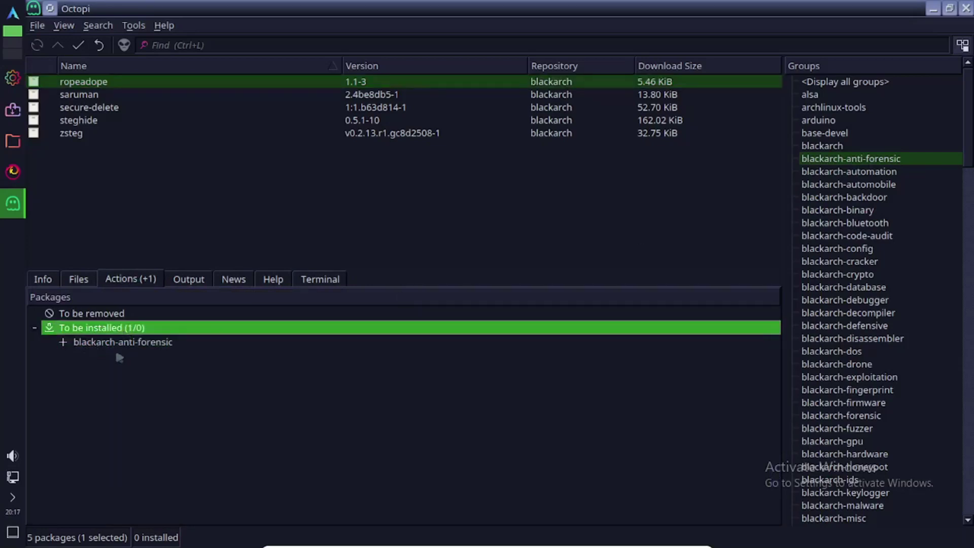
{"action": "left_click", "coordinate": [143, 343]}
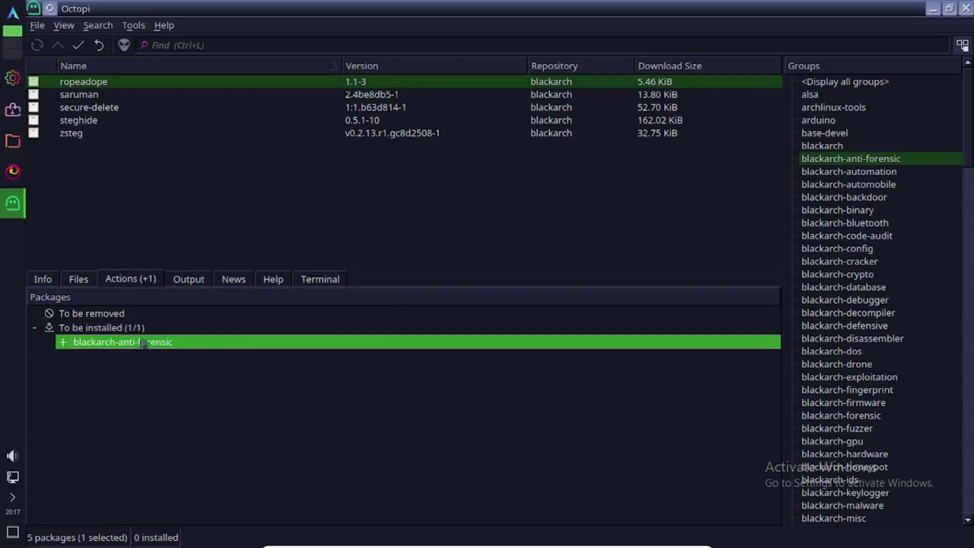
- Commit the group install in the terminal, selecting all five members and confirming to proceed
{"action": "left_click", "coordinate": [79, 48]}
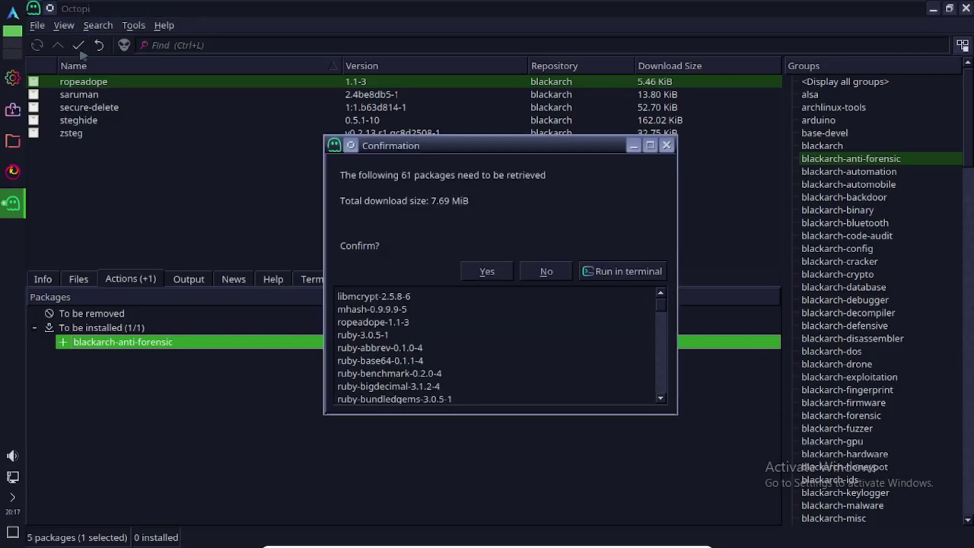
{"action": "left_click", "coordinate": [610, 274]}
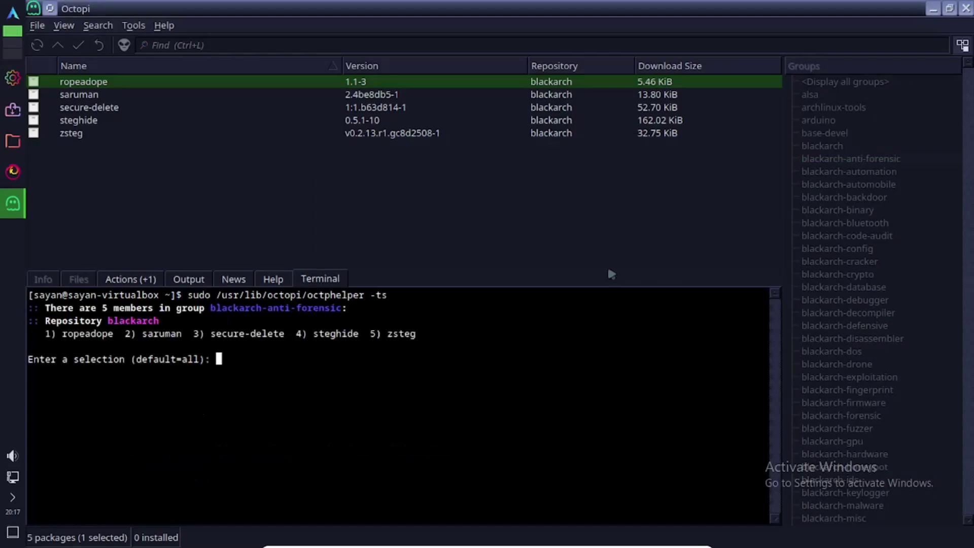
{"action": "key", "text": "Return"}
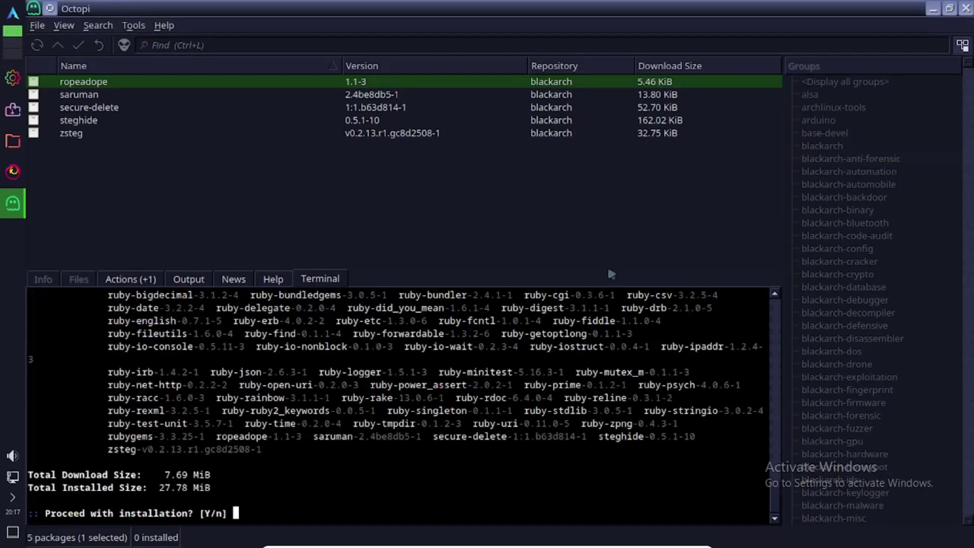
{"action": "key", "text": "Return"}
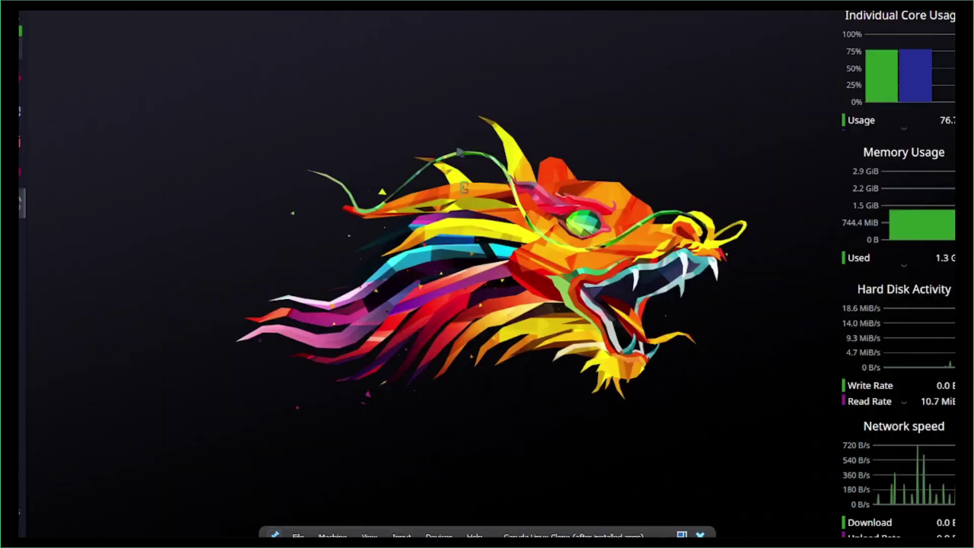
- Start OWASP ZAP without persisting the session and check its About version is 2.11.1
{"action": "left_click_drag", "start_coordinate": [413, 137], "coordinate": [224, 33]}
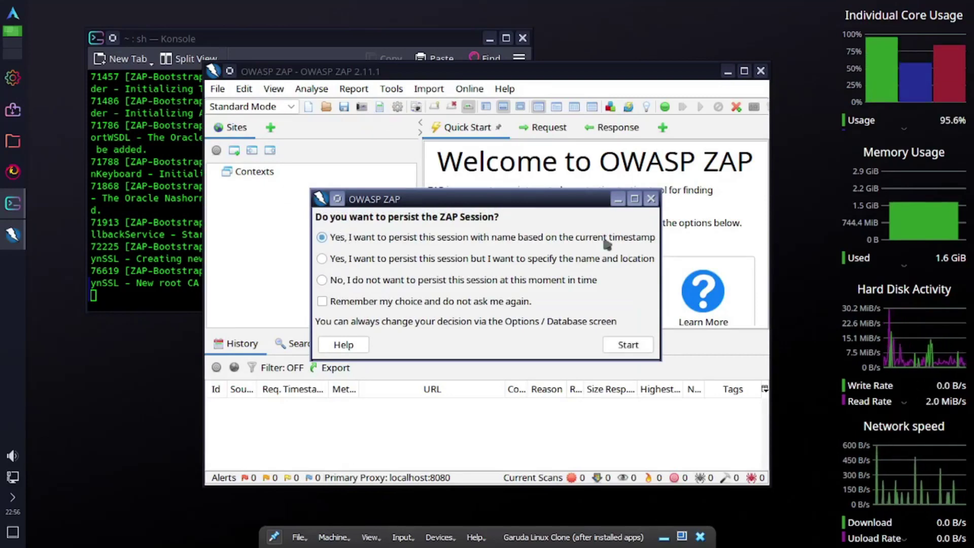
{"action": "left_click", "coordinate": [628, 345]}
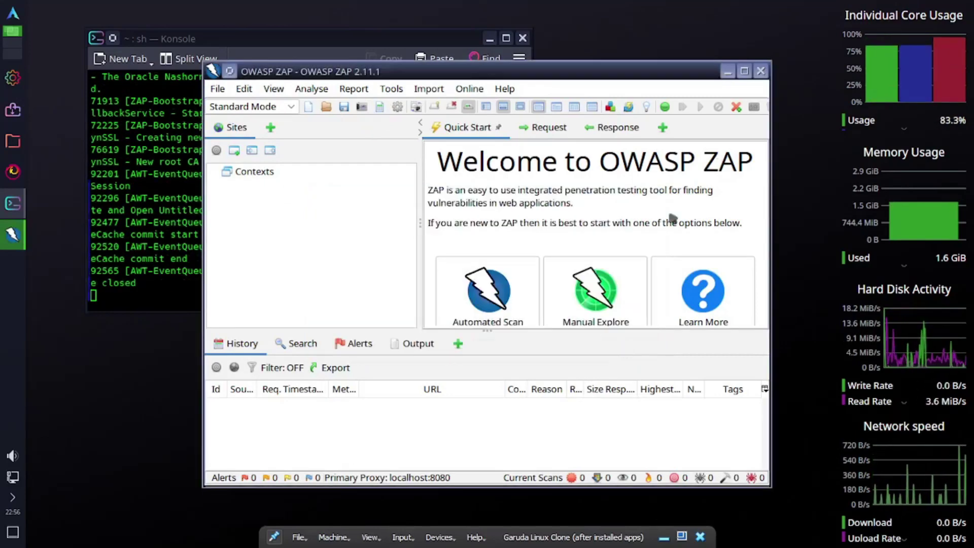
{"action": "left_click", "coordinate": [326, 26]}
{"action": "left_click", "coordinate": [374, 114]}
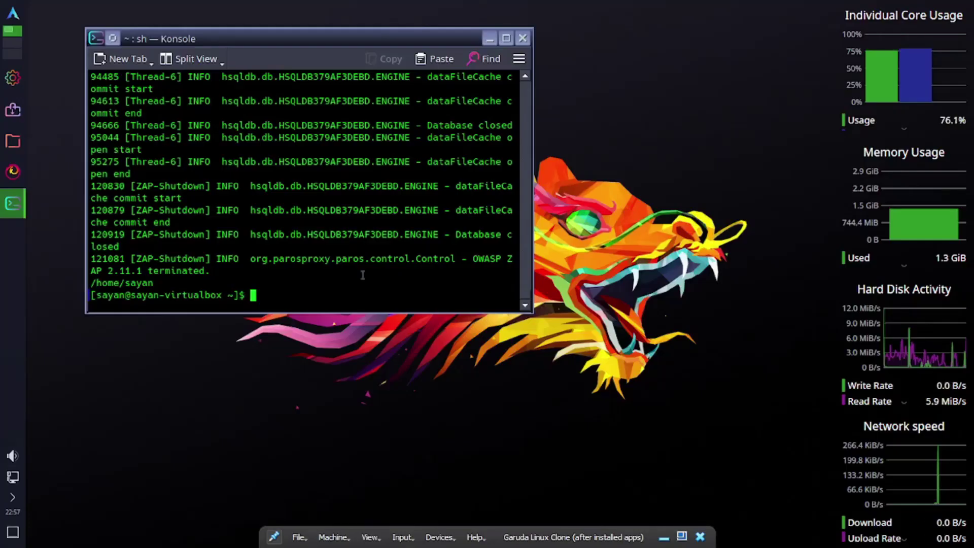
{"action": "left_click", "coordinate": [13, 12]}
- Search the launcher for zen and start Zenmap
{"action": "mouse_move", "coordinate": [152, 62]}
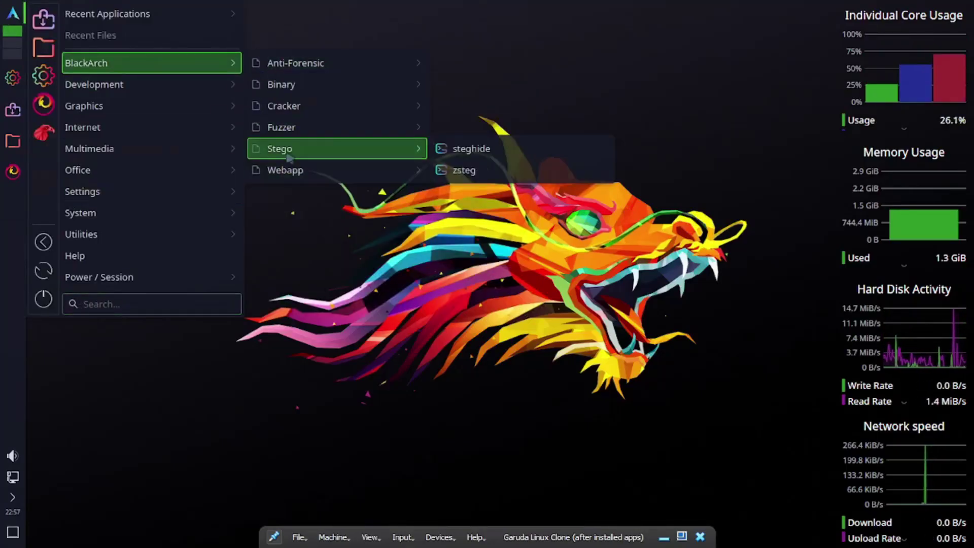
{"action": "mouse_move", "coordinate": [312, 133]}
{"action": "type", "text": "zen"}
{"action": "left_click", "coordinate": [165, 274]}
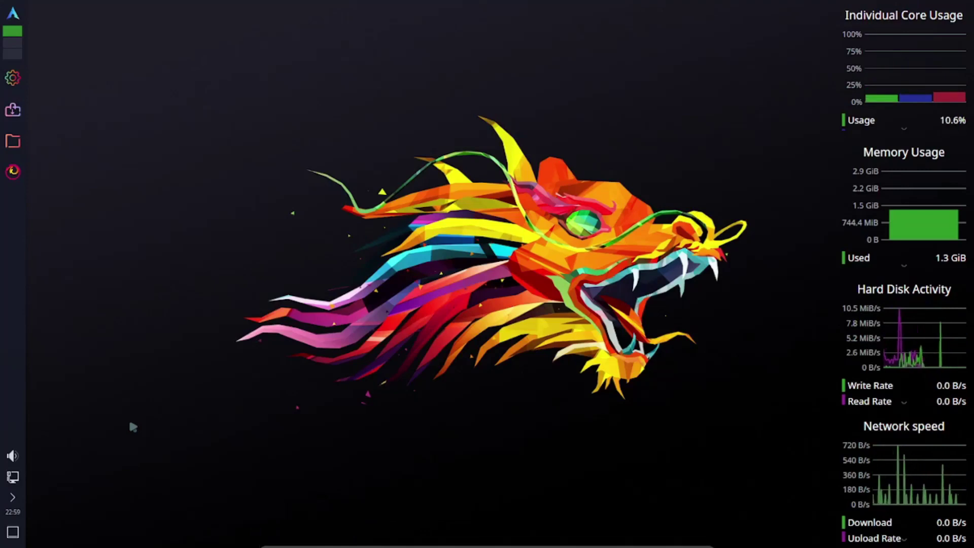
- Relaunch Zenmap as root, acknowledge the non-root notice, and view its version information
{"action": "key", "text": "super"}
{"action": "type", "text": "zen"}
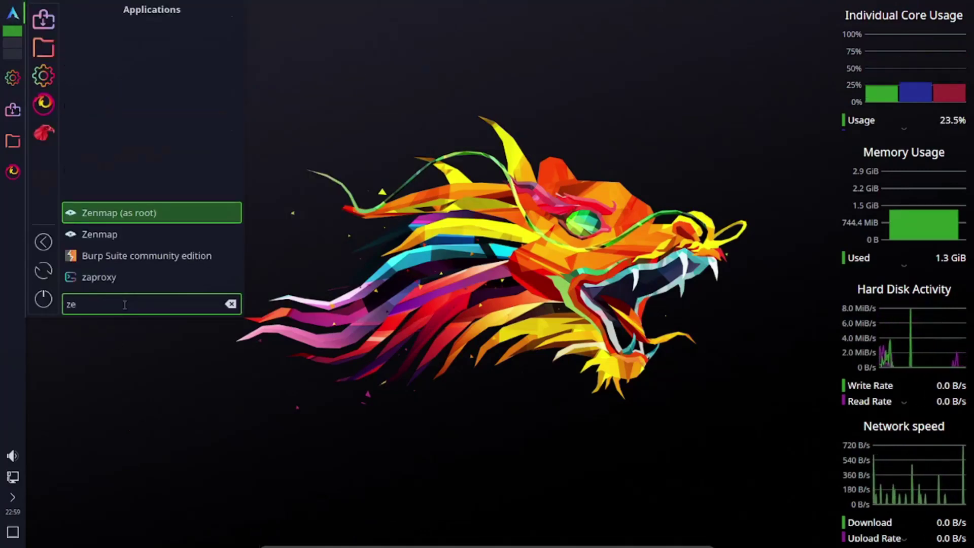
{"action": "key", "text": "Return"}
{"action": "left_click", "coordinate": [500, 328]}
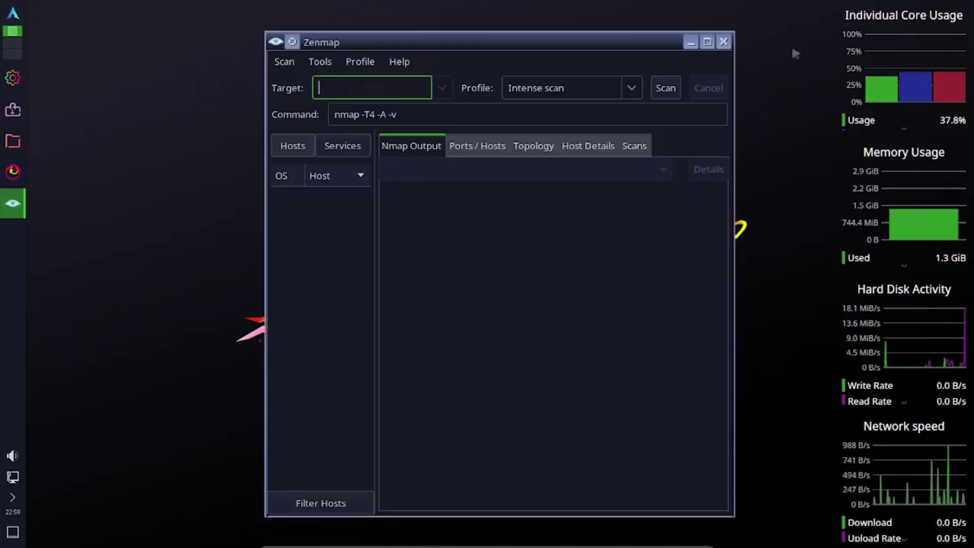
{"action": "left_click", "coordinate": [420, 123]}
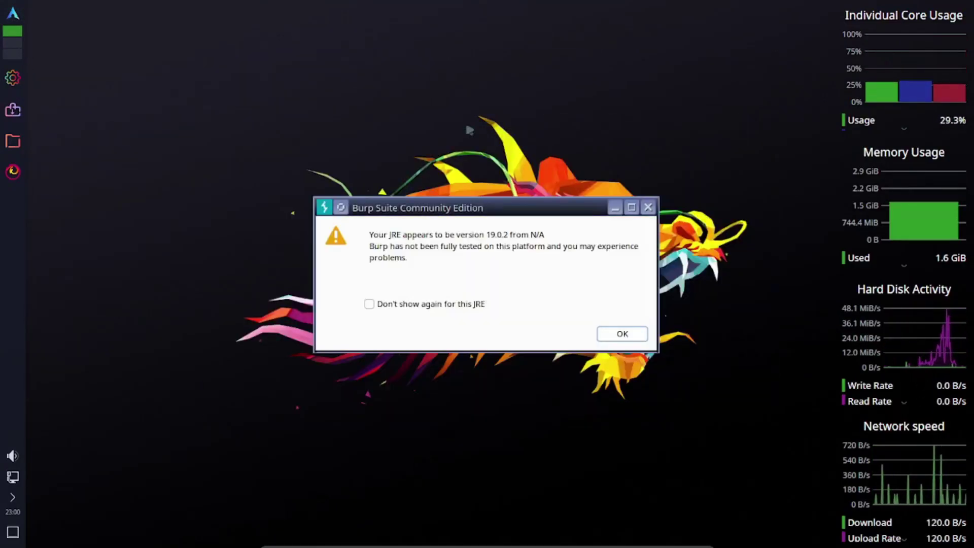
- Dismiss the JRE warning, accept Burp's terms, start a temporary default project, then quit
{"action": "key", "text": "Return"}
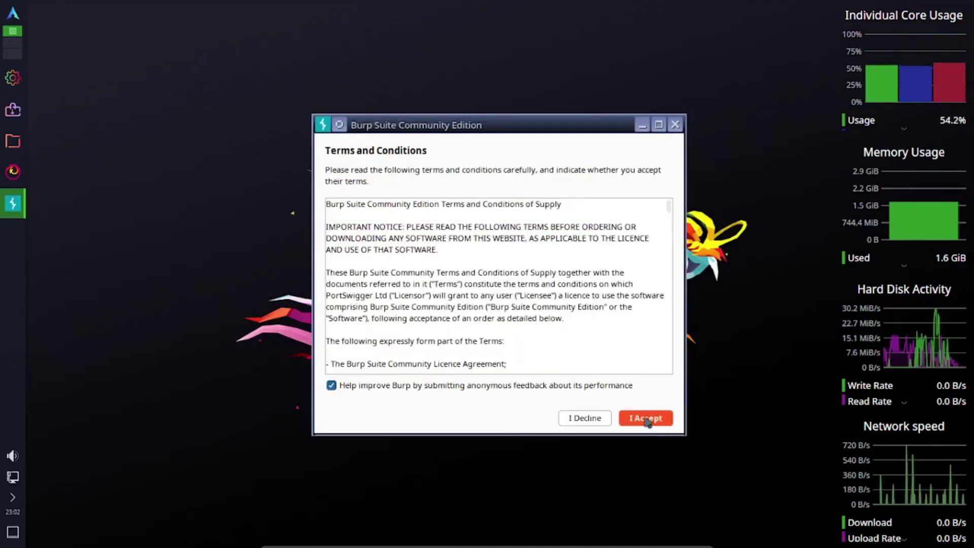
{"action": "left_click", "coordinate": [647, 420]}
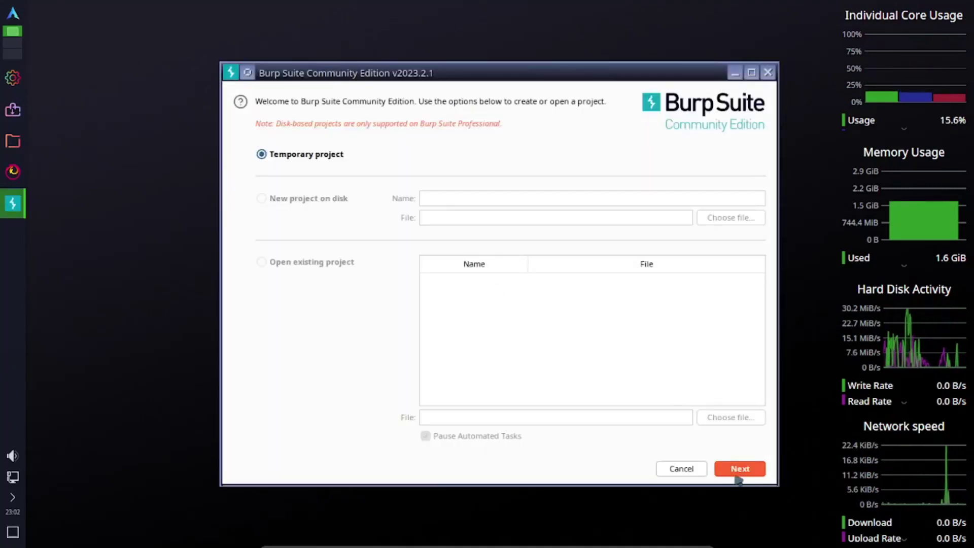
{"action": "left_click", "coordinate": [738, 471]}
{"action": "left_click", "coordinate": [742, 469]}
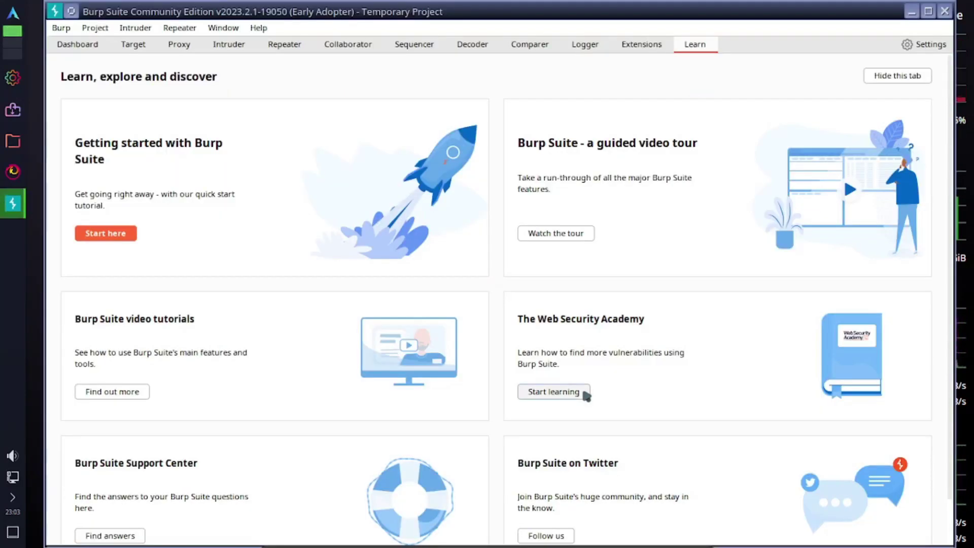
{"action": "left_click", "coordinate": [945, 11]}
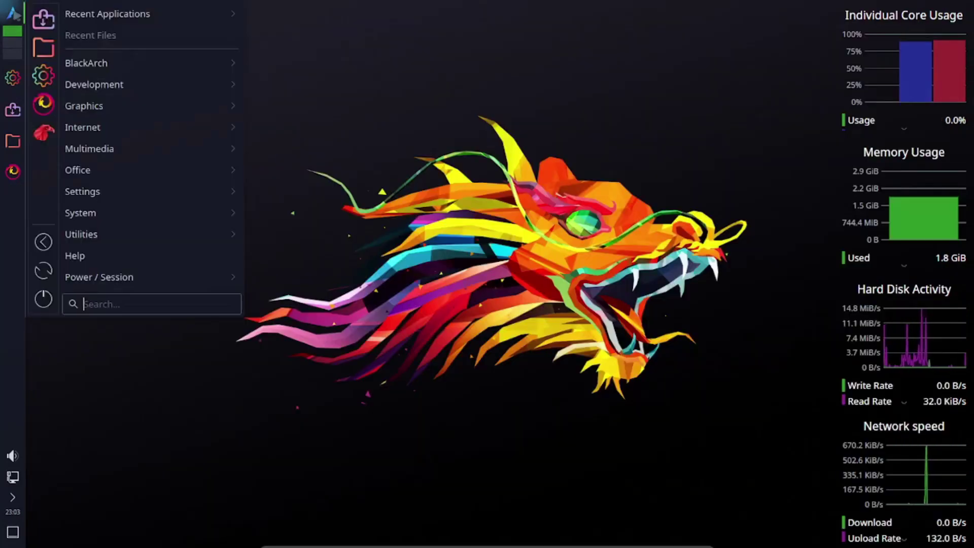
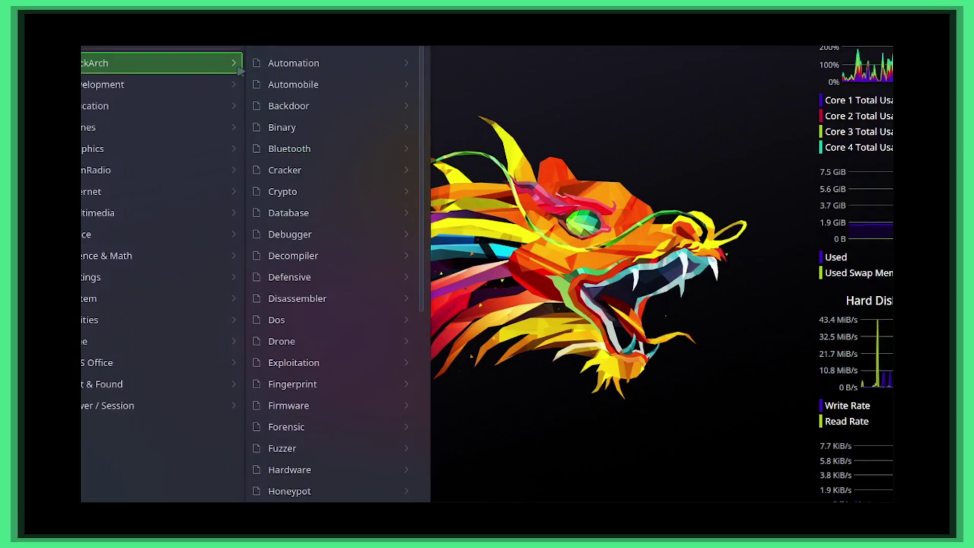
- Bring up the BlackArch Automation tool list, showing autorecon and checksec
{"action": "mouse_move", "coordinate": [330, 63]}
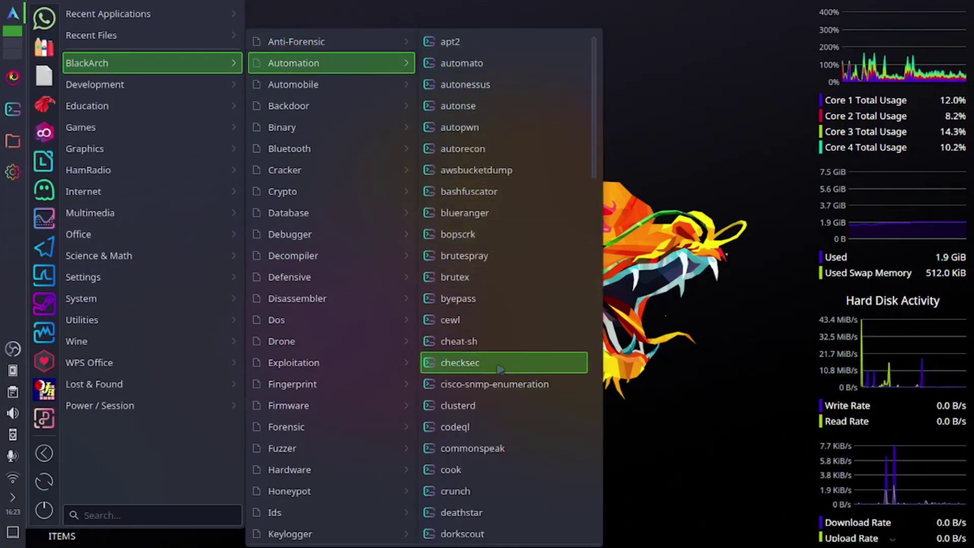
- Scroll through the Automation tool list and the next BlackArch category's tools
{"action": "scroll", "coordinate": [507, 479], "scroll_direction": "down", "scroll_amount": 4}
{"action": "scroll", "coordinate": [507, 479], "scroll_direction": "down", "scroll_amount": 17}
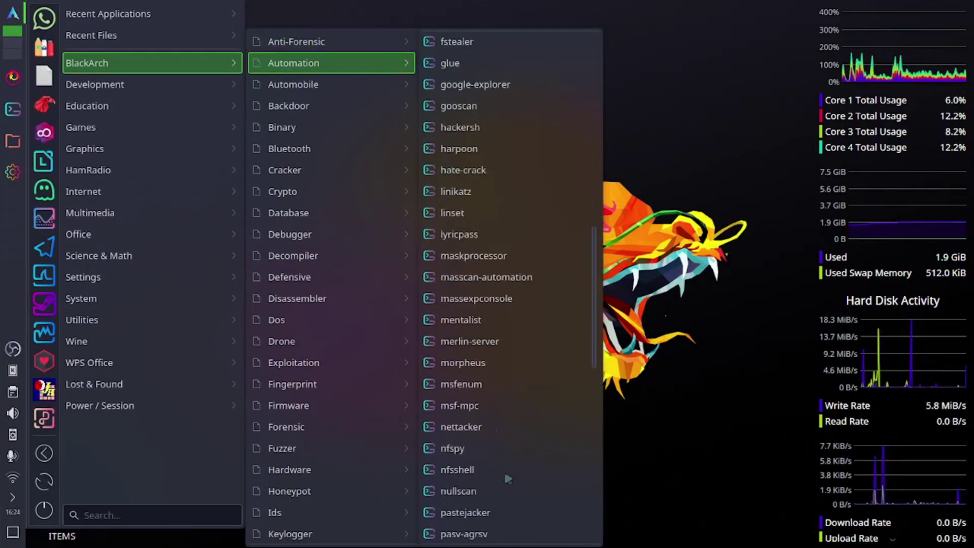
{"action": "scroll", "coordinate": [491, 344], "scroll_direction": "up", "scroll_amount": 20}
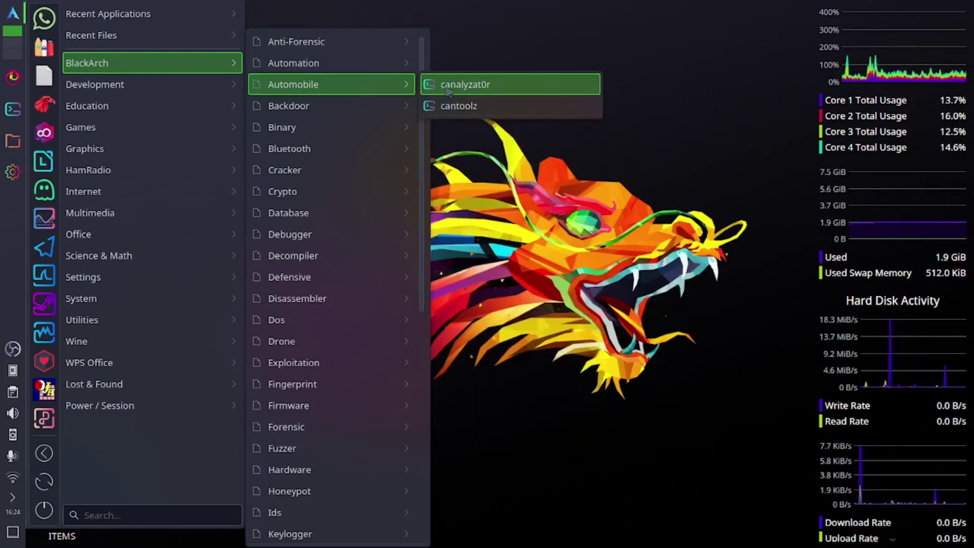
{"action": "mouse_move", "coordinate": [356, 105]}
{"action": "scroll", "coordinate": [457, 50], "scroll_direction": "down", "scroll_amount": 2}
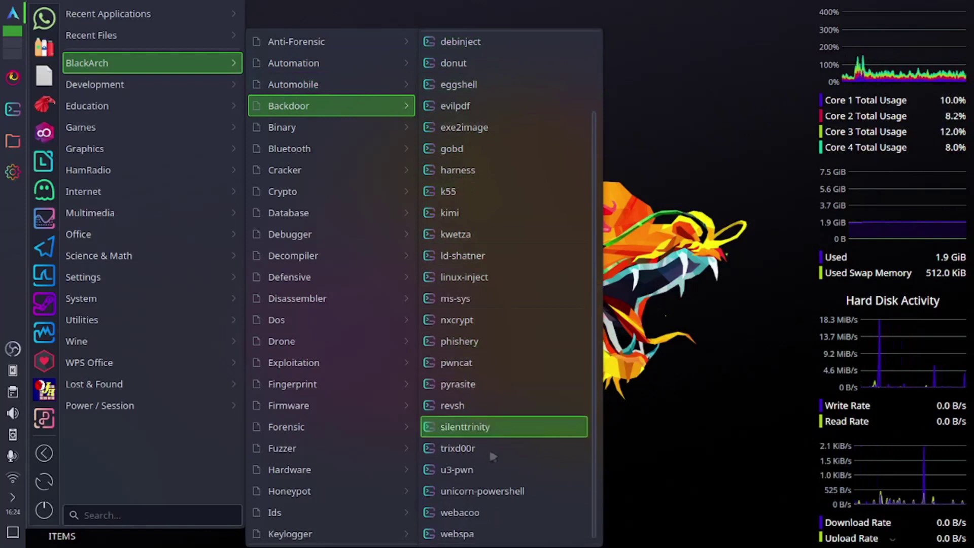
{"action": "scroll", "coordinate": [537, 54], "scroll_direction": "up", "scroll_amount": 2}
{"action": "scroll", "coordinate": [538, 167], "scroll_direction": "down", "scroll_amount": 2}
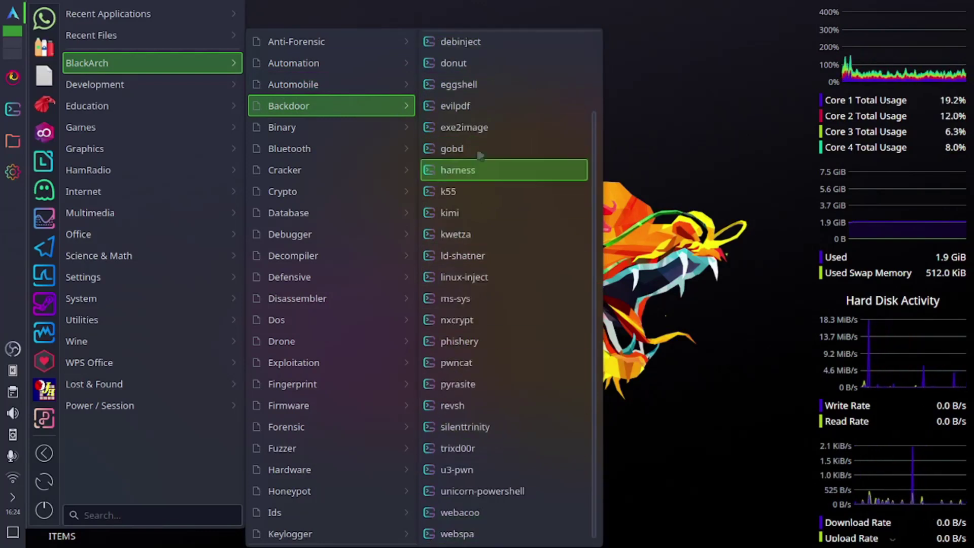
- Browse the following two BlackArch categories, scrolling each tool list
{"action": "mouse_move", "coordinate": [355, 127]}
{"action": "scroll", "coordinate": [502, 127], "scroll_direction": "up", "scroll_amount": 2}
{"action": "scroll", "coordinate": [514, 426], "scroll_direction": "down", "scroll_amount": 3}
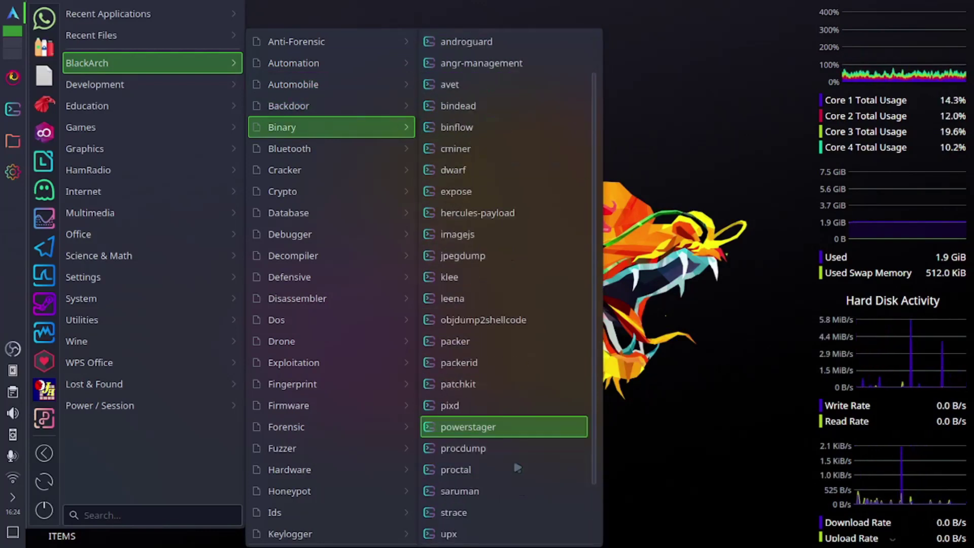
{"action": "scroll", "coordinate": [457, 153], "scroll_direction": "up", "scroll_amount": 2}
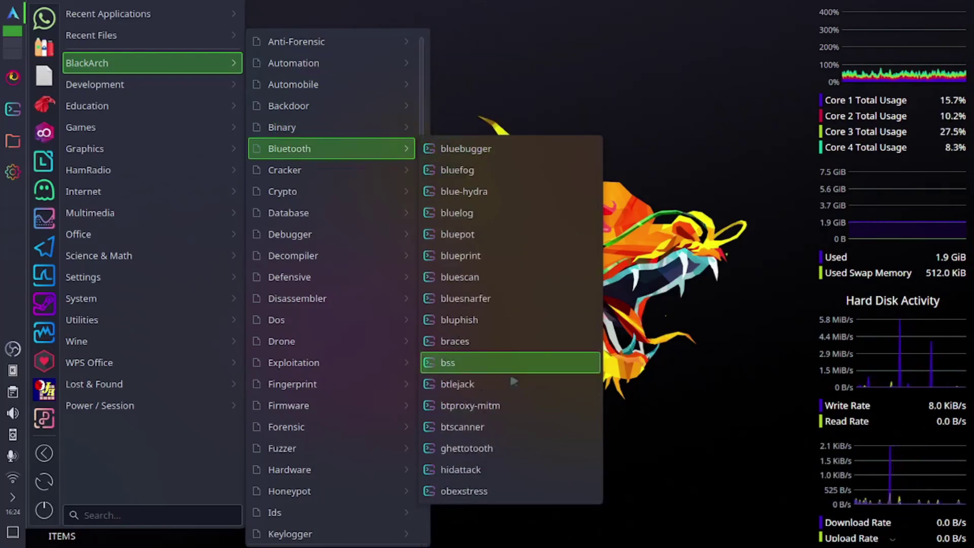
{"action": "mouse_move", "coordinate": [385, 170]}
{"action": "scroll", "coordinate": [492, 91], "scroll_direction": "up", "scroll_amount": 1}
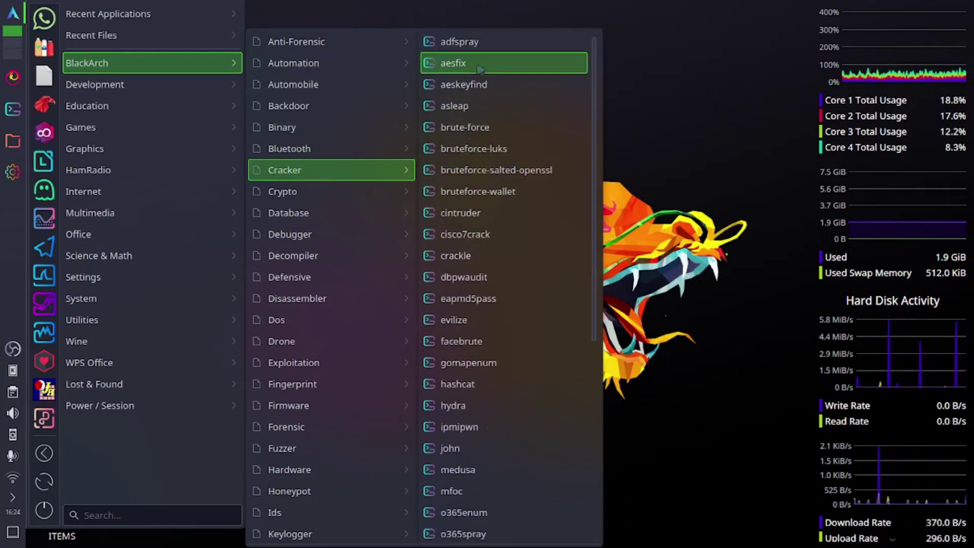
{"action": "scroll", "coordinate": [490, 366], "scroll_direction": "down", "scroll_amount": 5}
{"action": "scroll", "coordinate": [489, 457], "scroll_direction": "down", "scroll_amount": 3}
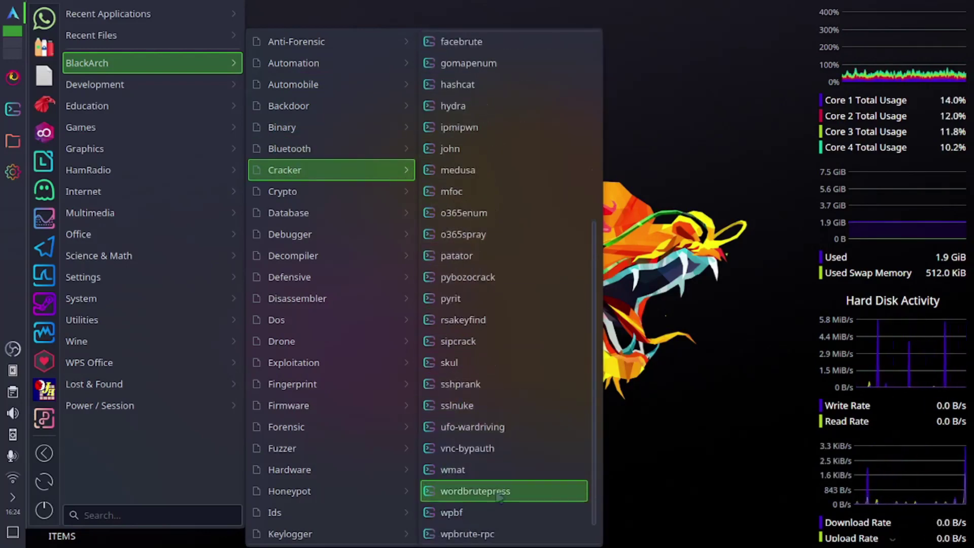
- Browse the remaining categories through Dos, ending on Drone with missionplanner
{"action": "mouse_move", "coordinate": [386, 191]}
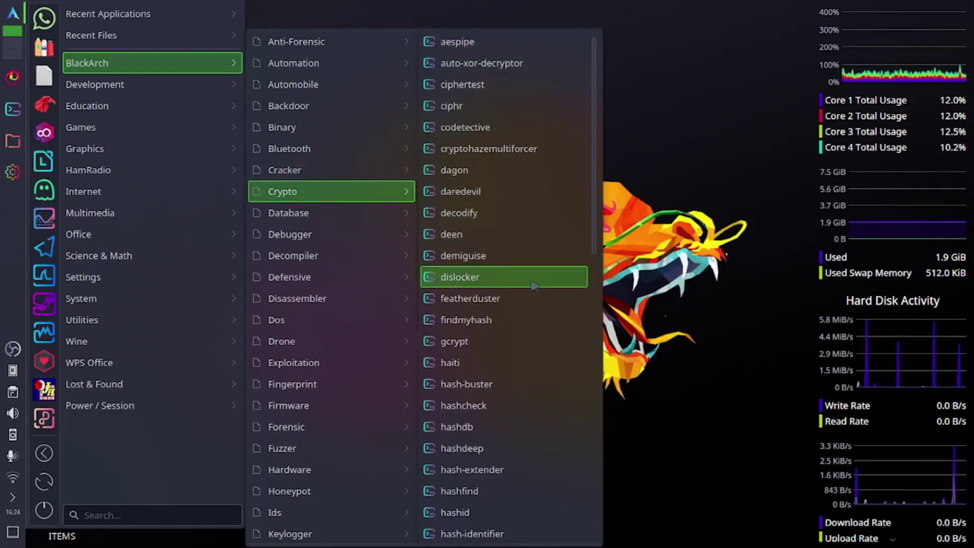
{"action": "scroll", "coordinate": [543, 386], "scroll_direction": "down", "scroll_amount": 4}
{"action": "scroll", "coordinate": [544, 414], "scroll_direction": "down", "scroll_amount": 8}
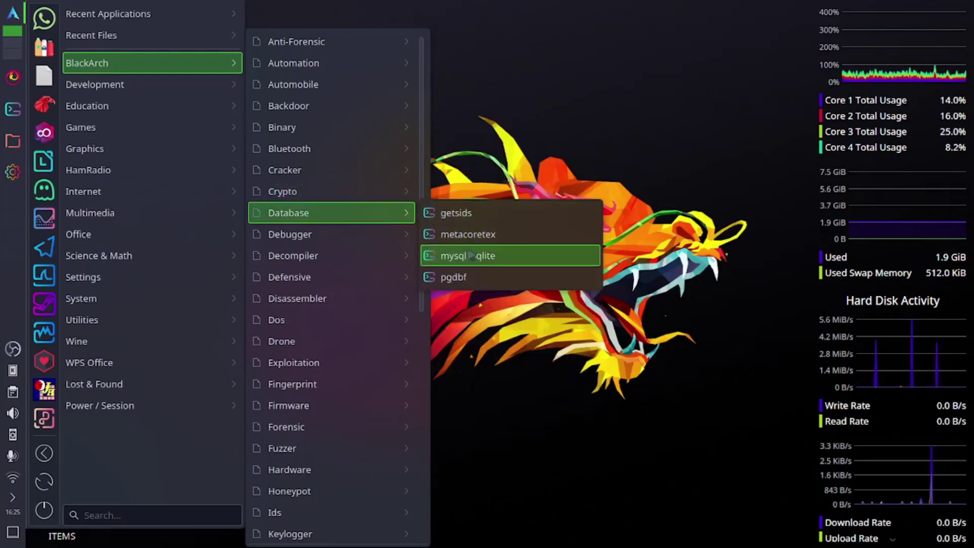
{"action": "mouse_move", "coordinate": [355, 233]}
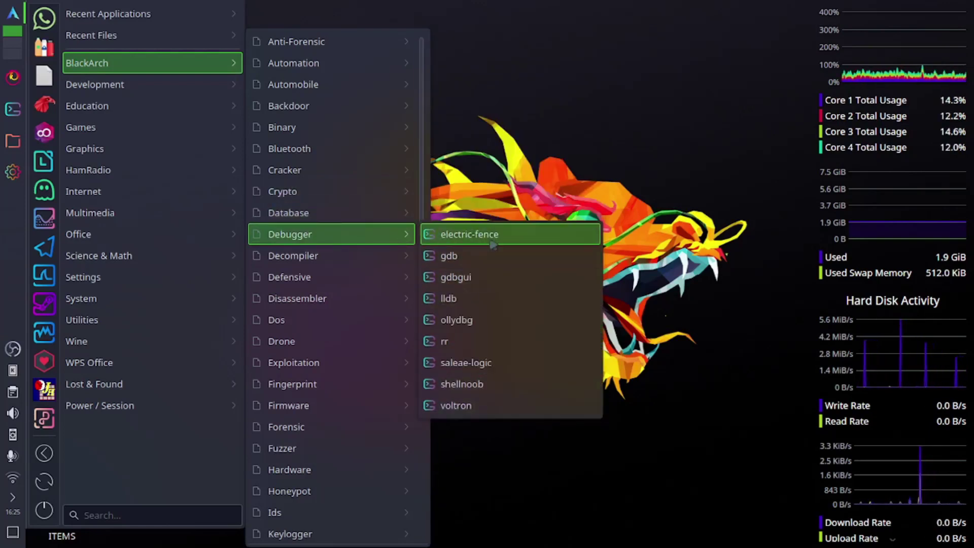
{"action": "mouse_move", "coordinate": [330, 255]}
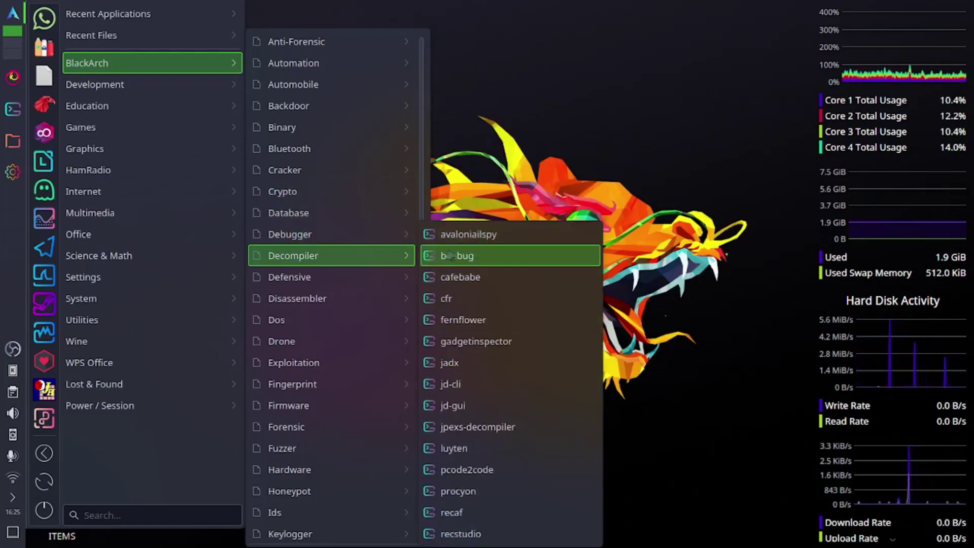
{"action": "mouse_move", "coordinate": [383, 294]}
{"action": "mouse_move", "coordinate": [382, 277]}
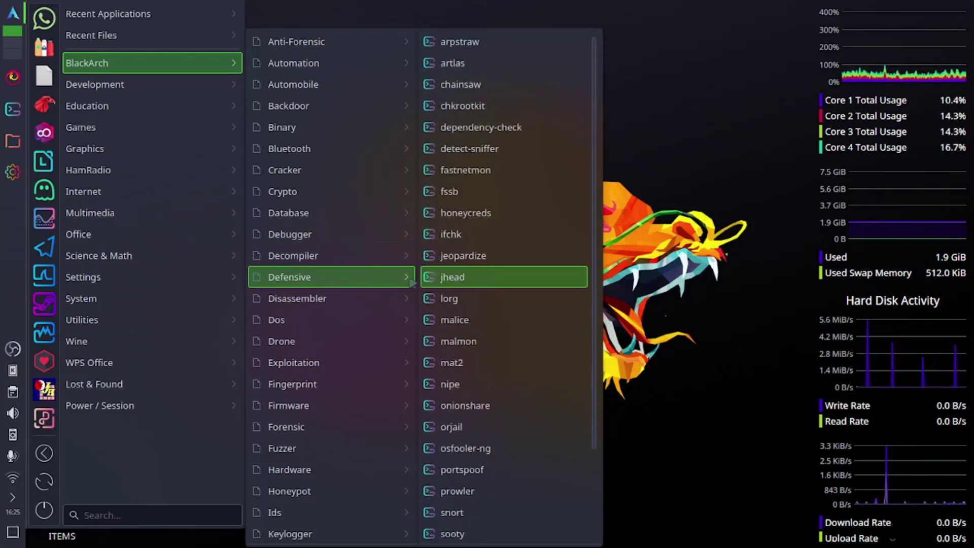
{"action": "mouse_move", "coordinate": [412, 323]}
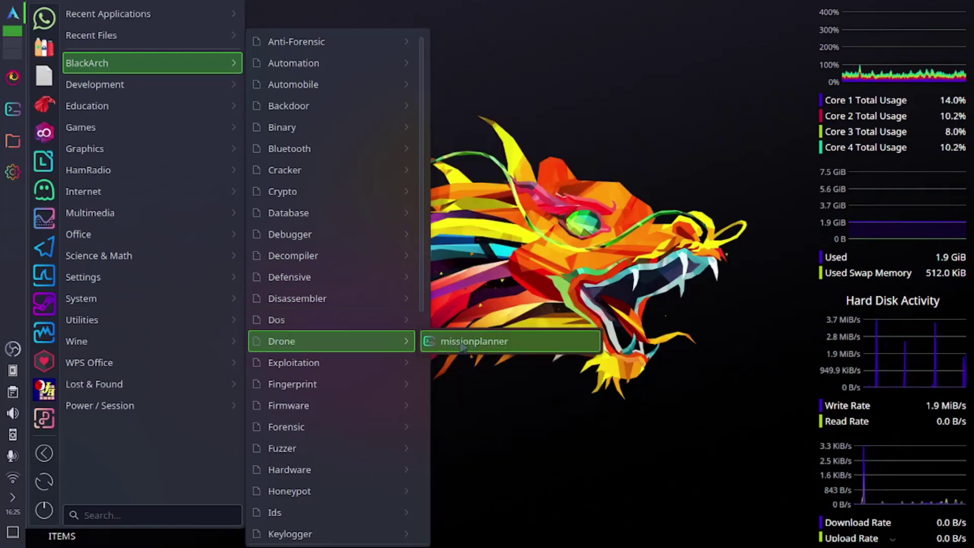
- Scroll through the BlackArch Forensic tool list
{"action": "mouse_move", "coordinate": [396, 362]}
{"action": "scroll", "coordinate": [510, 332], "scroll_direction": "down", "scroll_amount": 5}
{"action": "scroll", "coordinate": [510, 332], "scroll_direction": "down", "scroll_amount": 10}
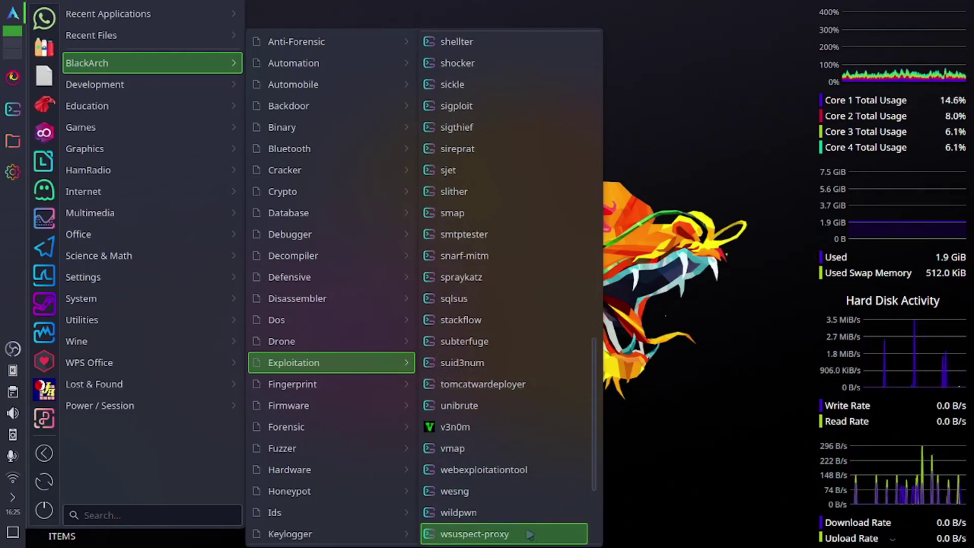
{"action": "scroll", "coordinate": [528, 534], "scroll_direction": "down", "scroll_amount": 3}
{"action": "scroll", "coordinate": [500, 225], "scroll_direction": "up", "scroll_amount": 20}
{"action": "scroll", "coordinate": [487, 314], "scroll_direction": "up", "scroll_amount": 1}
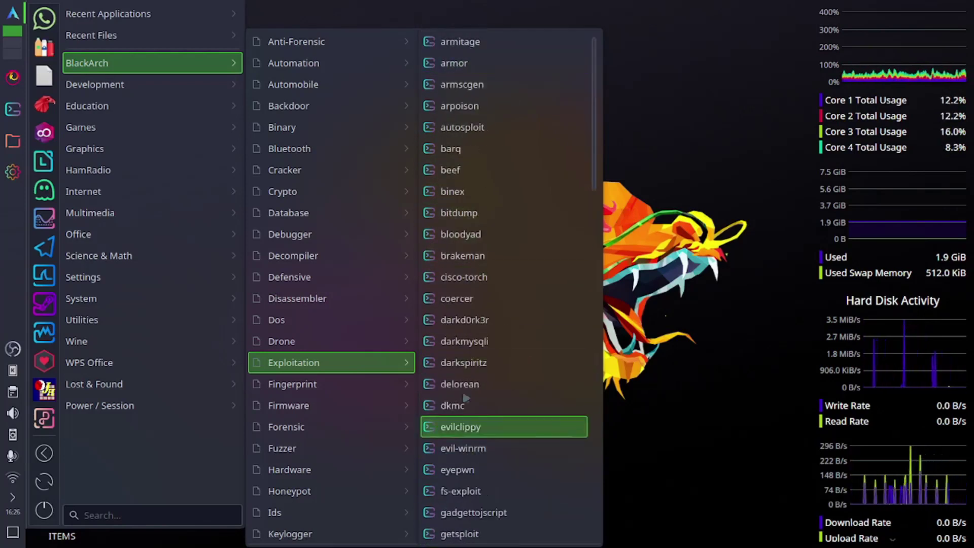
- Show the Fuzzer and Hardware tools, then scroll the Honeypot list
{"action": "mouse_move", "coordinate": [370, 390]}
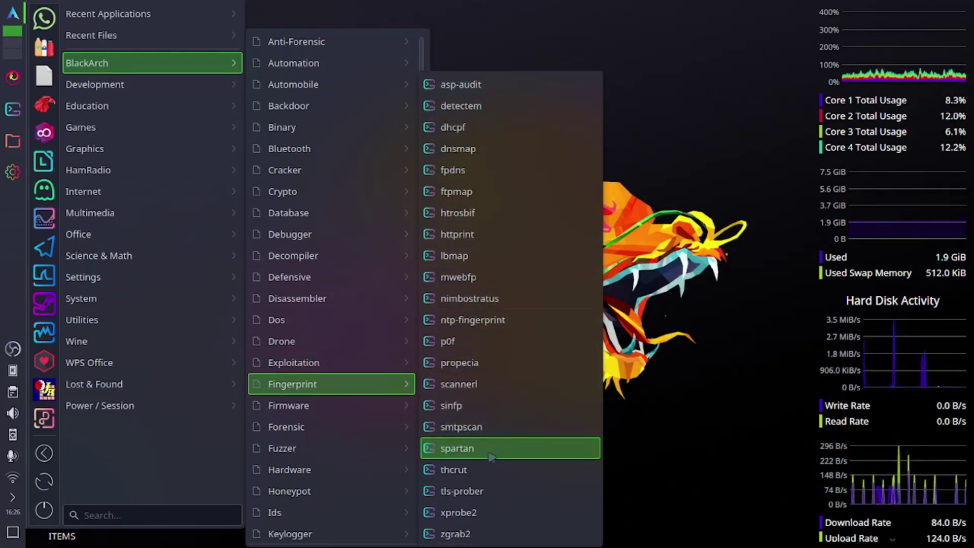
{"action": "mouse_move", "coordinate": [401, 406]}
{"action": "mouse_move", "coordinate": [395, 427]}
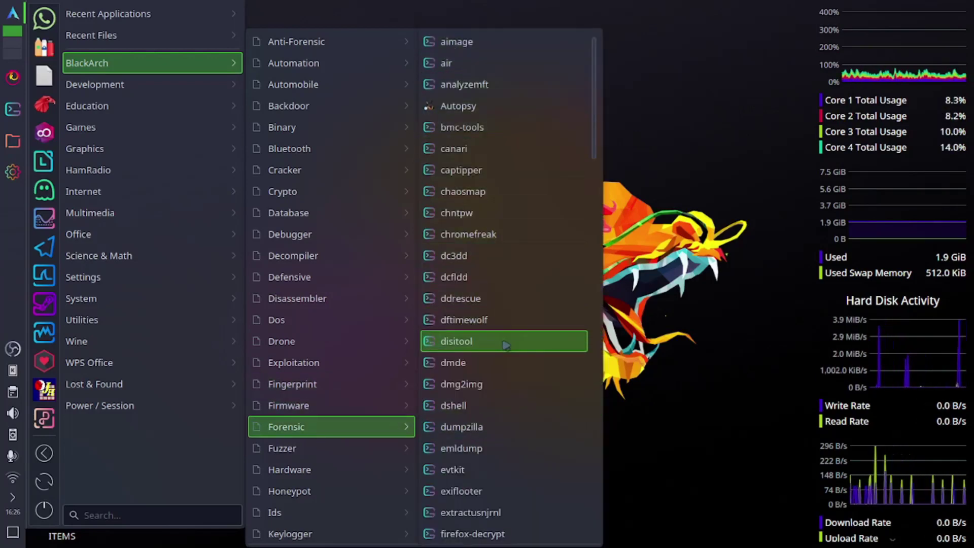
{"action": "scroll", "coordinate": [510, 507], "scroll_direction": "down", "scroll_amount": 2}
{"action": "scroll", "coordinate": [511, 414], "scroll_direction": "down", "scroll_amount": 7}
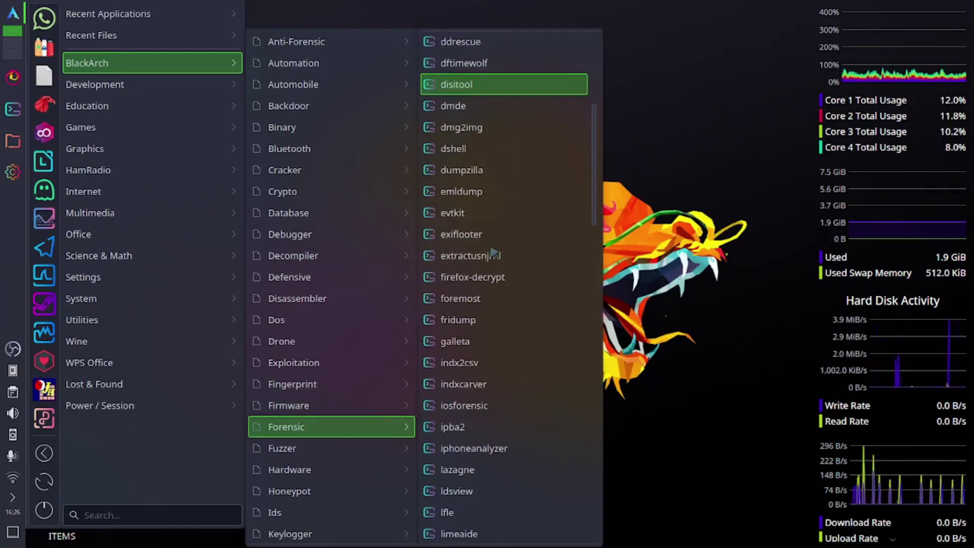
{"action": "scroll", "coordinate": [485, 312], "scroll_direction": "down", "scroll_amount": 10}
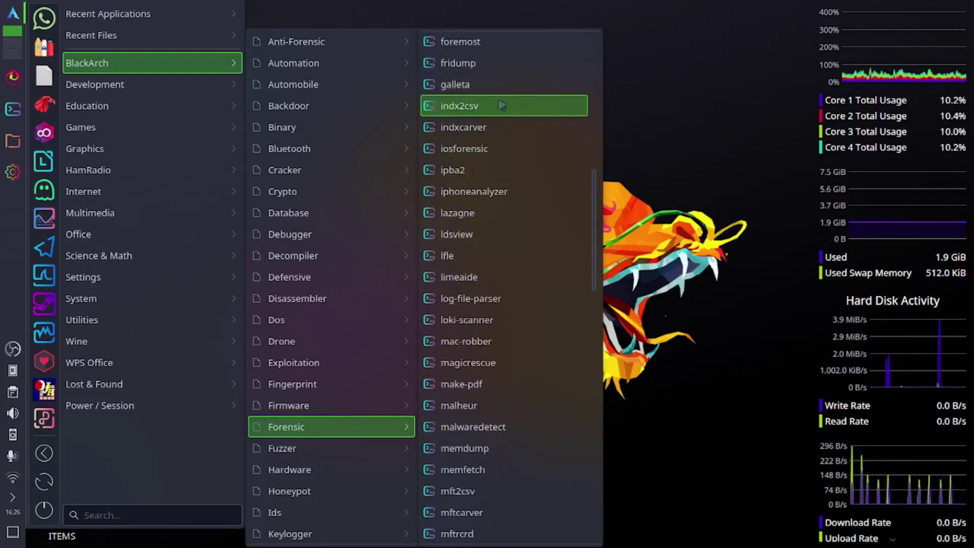
{"action": "scroll", "coordinate": [489, 423], "scroll_direction": "down", "scroll_amount": 14}
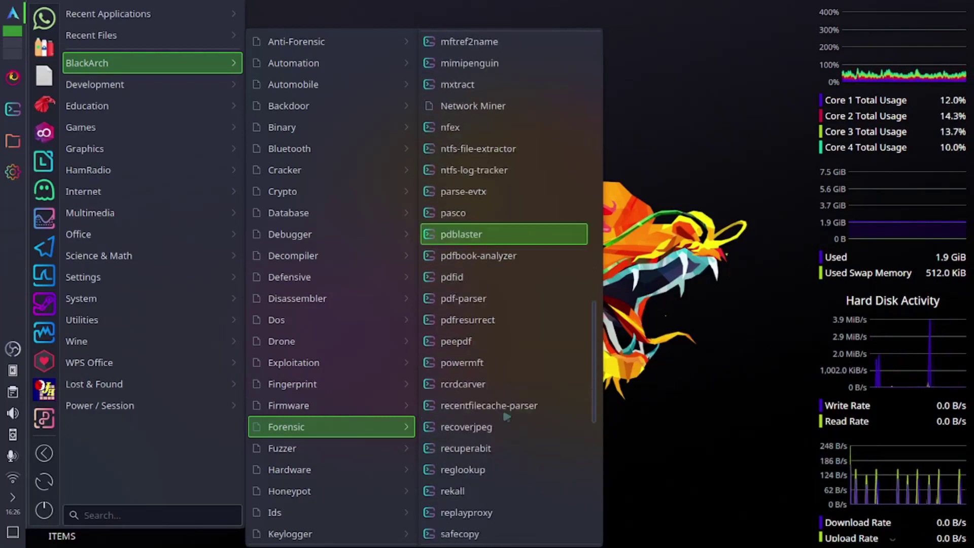
{"action": "scroll", "coordinate": [496, 406], "scroll_direction": "down", "scroll_amount": 3}
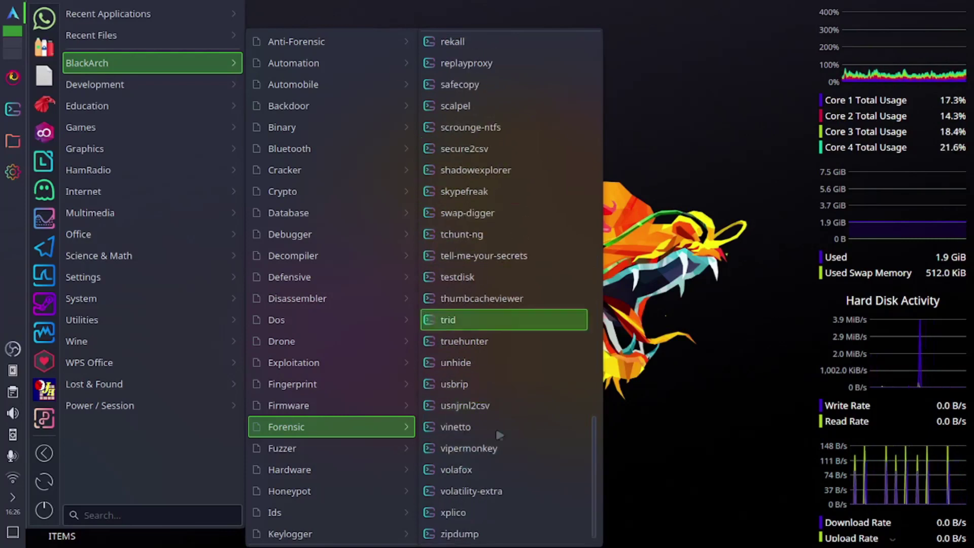
- Show the Ids, Keylogger, Malware and Misc tool lists
{"action": "mouse_move", "coordinate": [400, 448]}
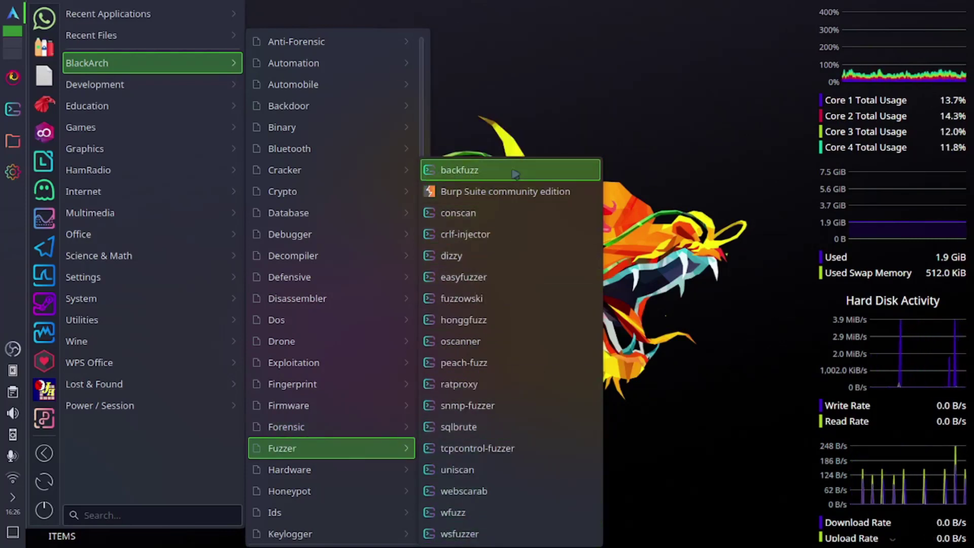
{"action": "mouse_move", "coordinate": [405, 470]}
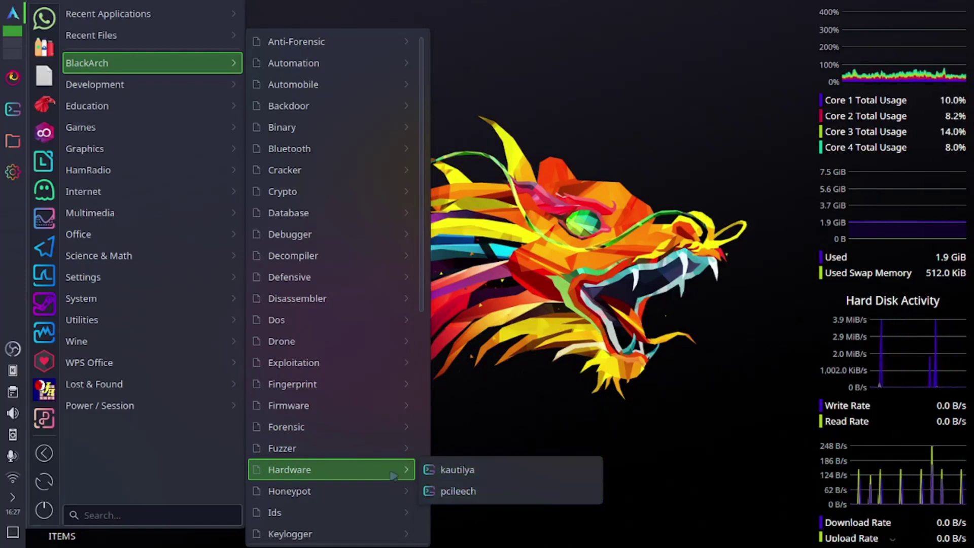
{"action": "mouse_move", "coordinate": [395, 491]}
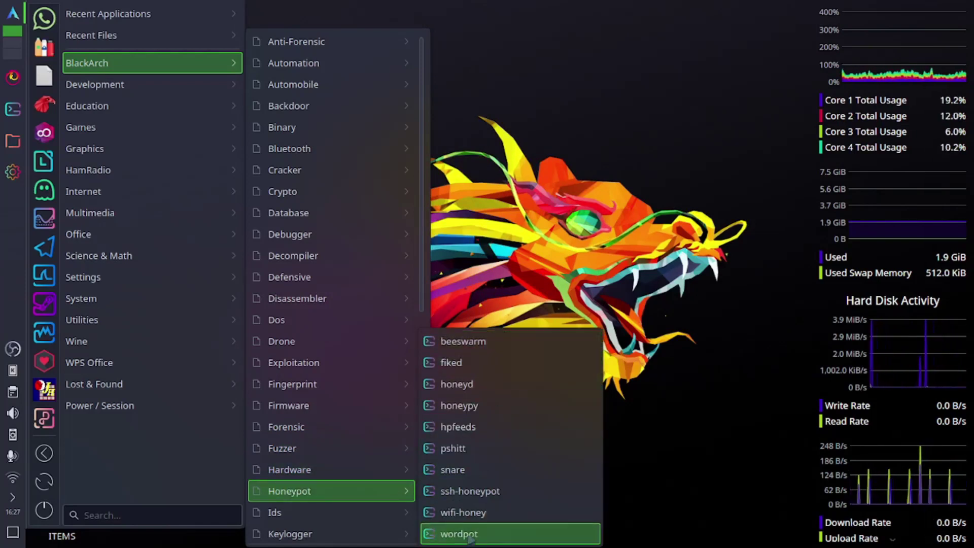
{"action": "mouse_move", "coordinate": [394, 508]}
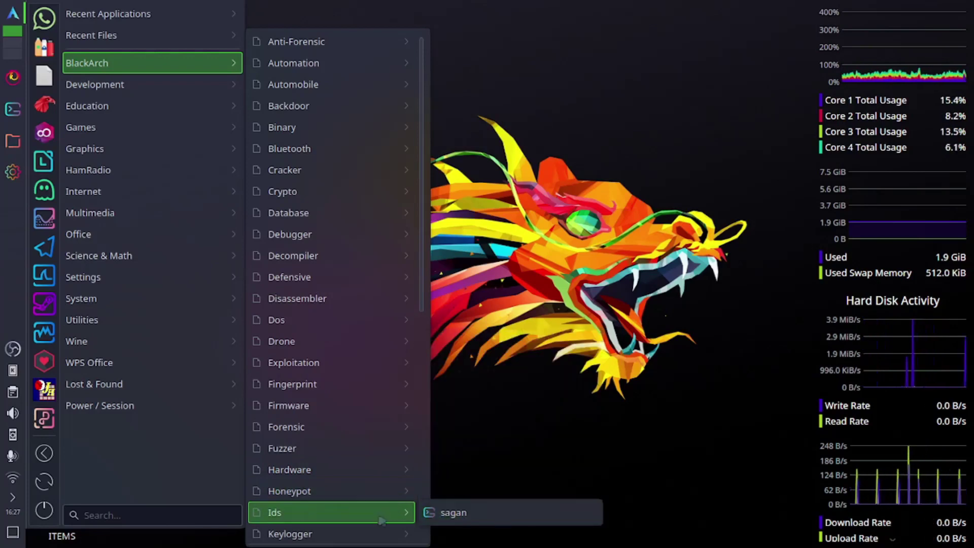
{"action": "scroll", "coordinate": [329, 527], "scroll_direction": "down", "scroll_amount": 2}
{"action": "mouse_move", "coordinate": [286, 491]}
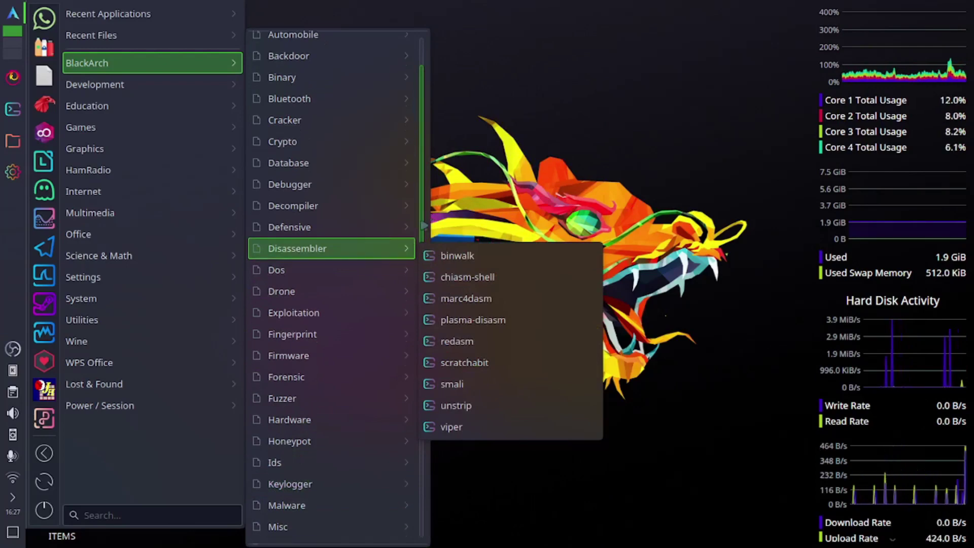
{"action": "scroll", "coordinate": [307, 110], "scroll_direction": "down", "scroll_amount": 6}
- Scroll through the Mobile category's tools
{"action": "mouse_move", "coordinate": [307, 111]}
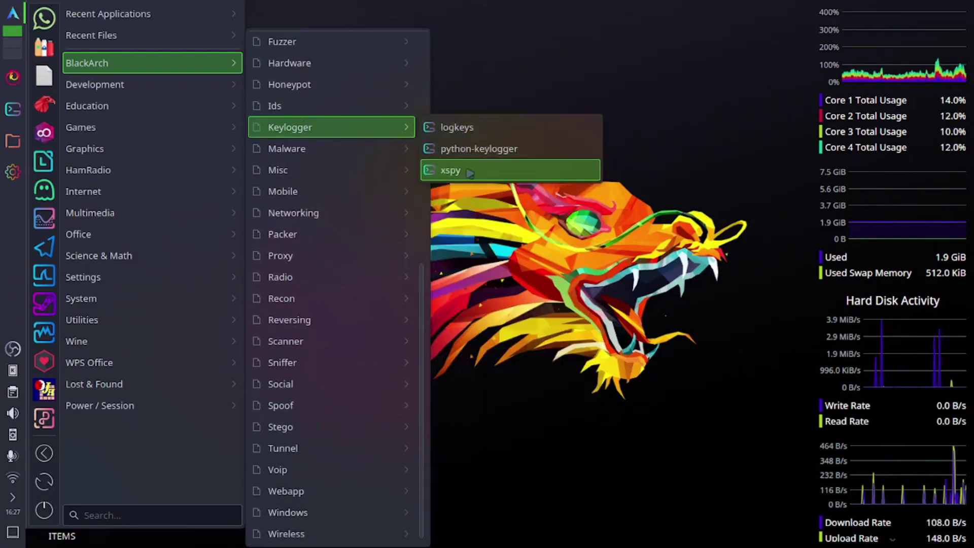
{"action": "mouse_move", "coordinate": [324, 149]}
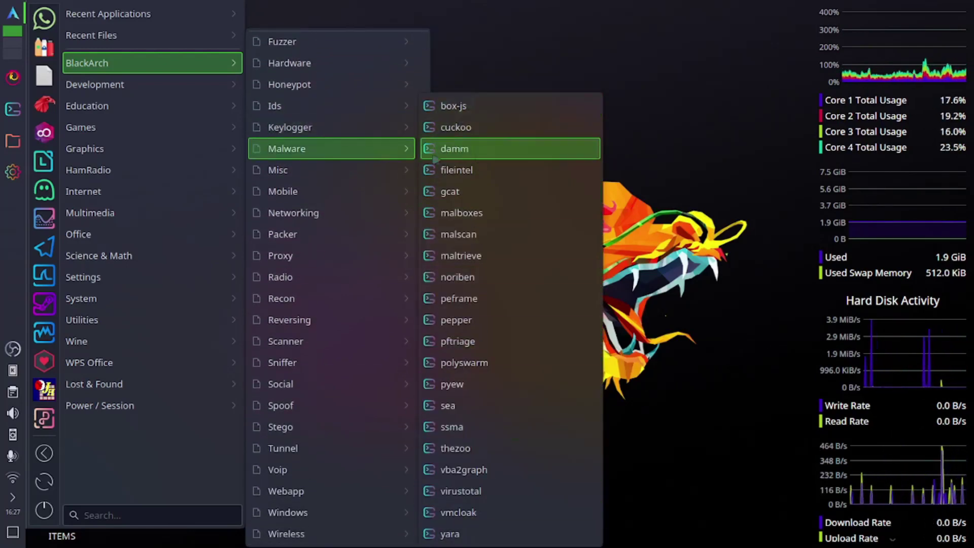
{"action": "mouse_move", "coordinate": [329, 170]}
{"action": "scroll", "coordinate": [506, 280], "scroll_direction": "down", "scroll_amount": 7}
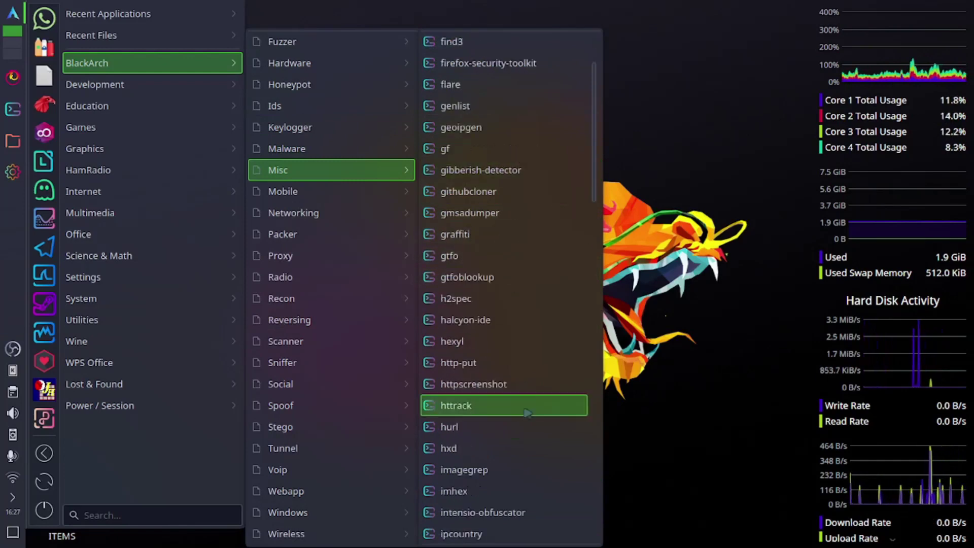
{"action": "scroll", "coordinate": [537, 84], "scroll_direction": "down", "scroll_amount": 8}
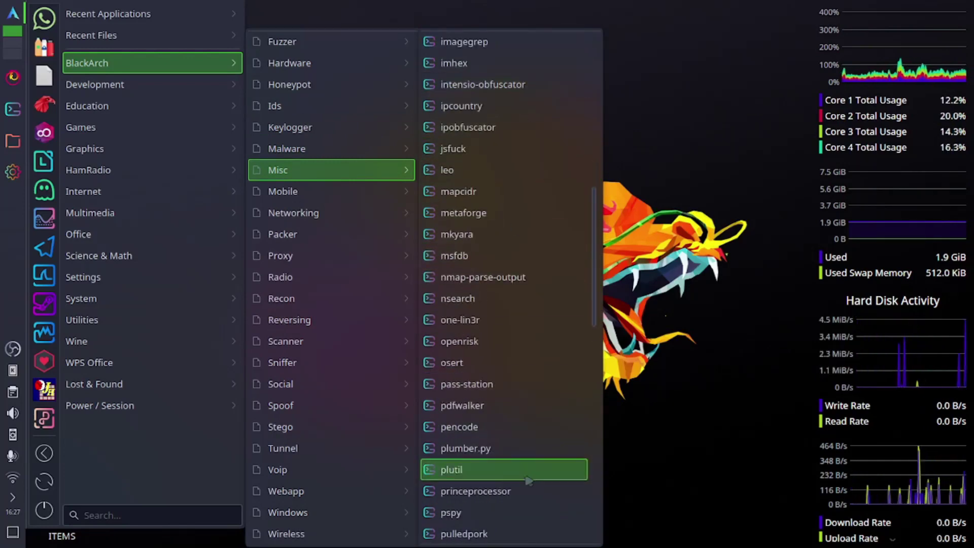
{"action": "scroll", "coordinate": [503, 417], "scroll_direction": "down", "scroll_amount": 7}
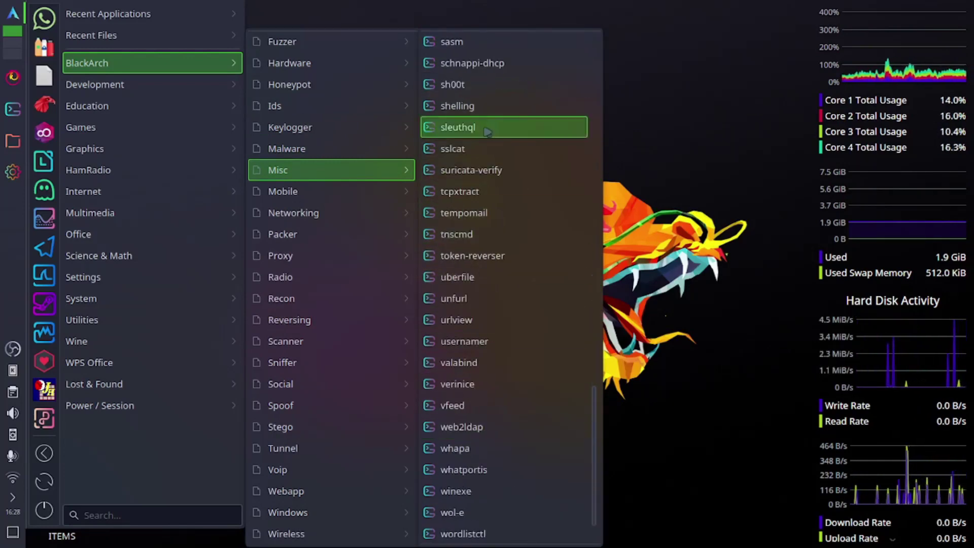
- Show the Networking tools and scroll the full Proxy list
{"action": "mouse_move", "coordinate": [391, 197]}
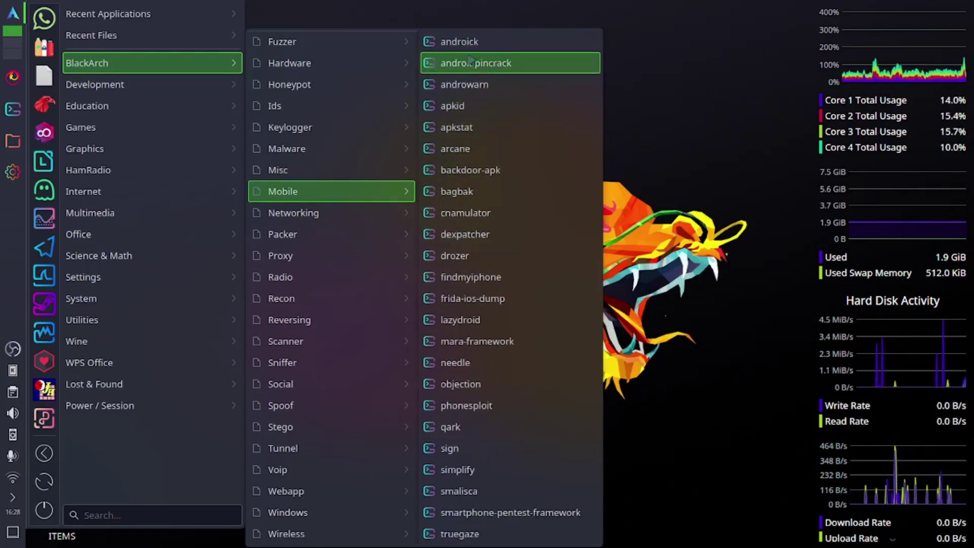
{"action": "mouse_move", "coordinate": [402, 215]}
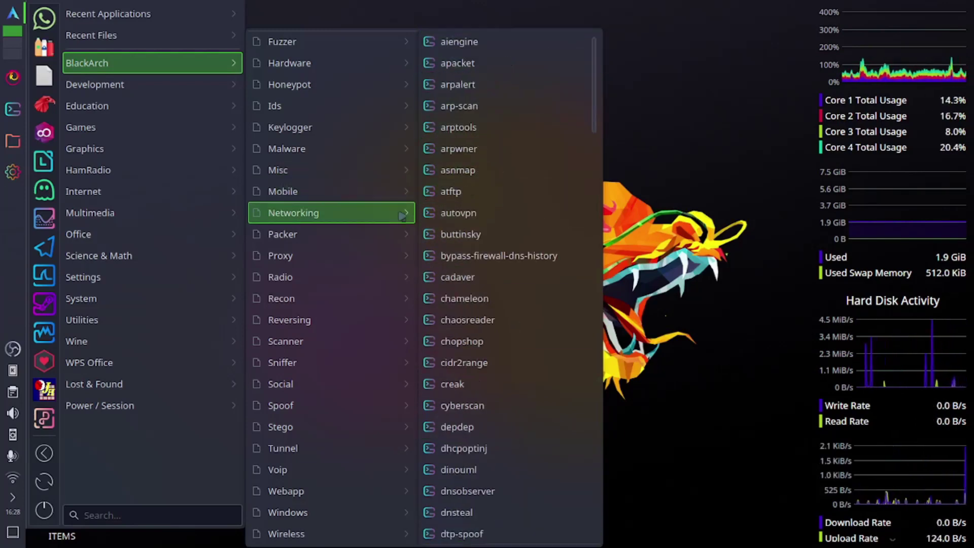
{"action": "scroll", "coordinate": [517, 116], "scroll_direction": "down", "scroll_amount": 9}
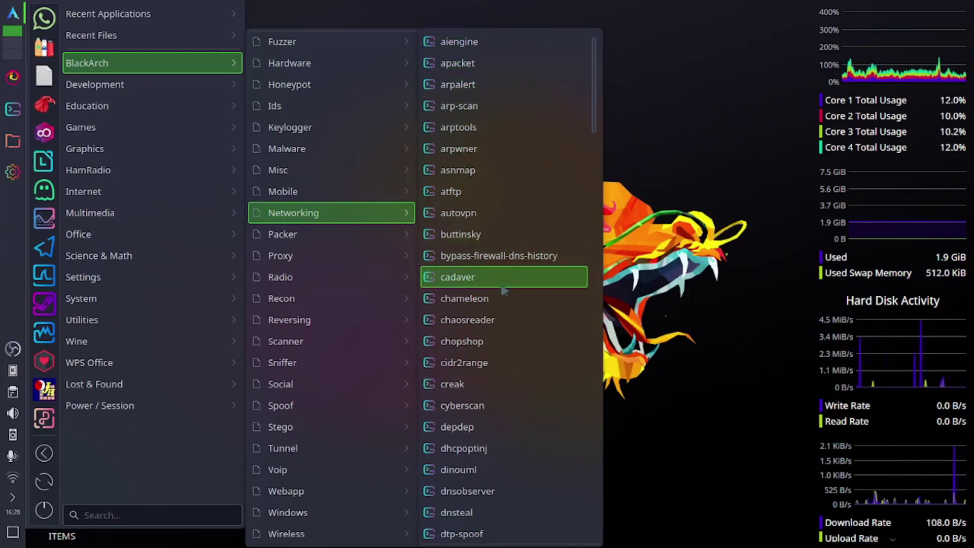
{"action": "scroll", "coordinate": [523, 284], "scroll_direction": "down", "scroll_amount": 3}
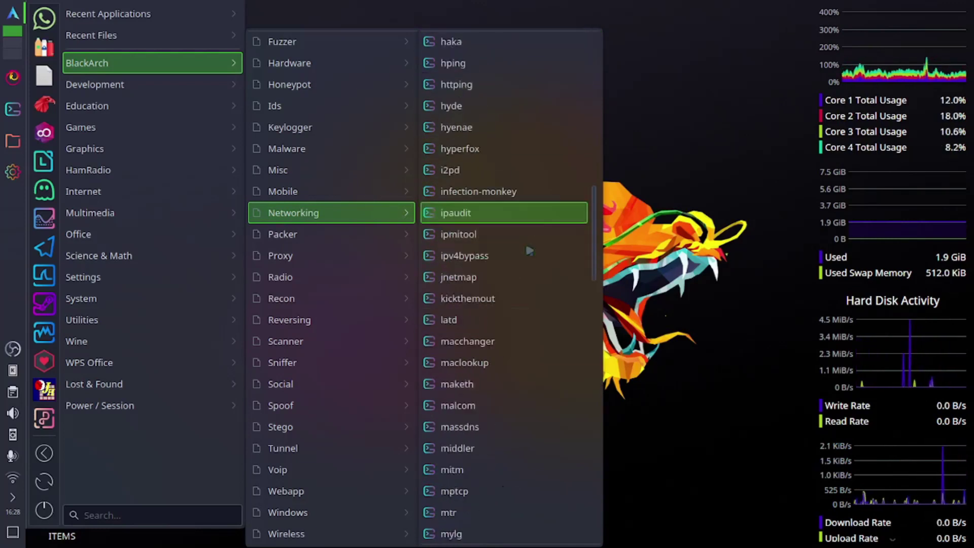
{"action": "scroll", "coordinate": [546, 538], "scroll_direction": "down", "scroll_amount": 7}
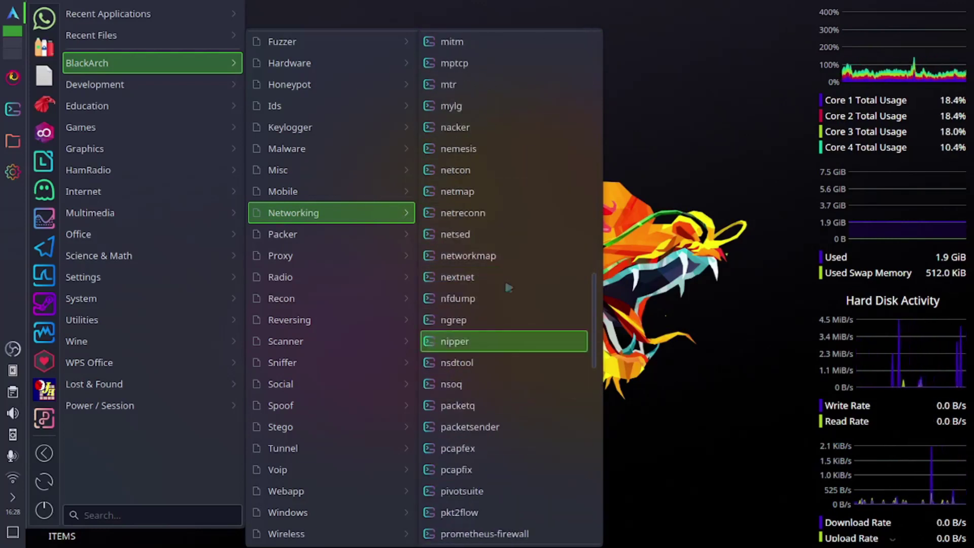
{"action": "scroll", "coordinate": [520, 245], "scroll_direction": "down", "scroll_amount": 7}
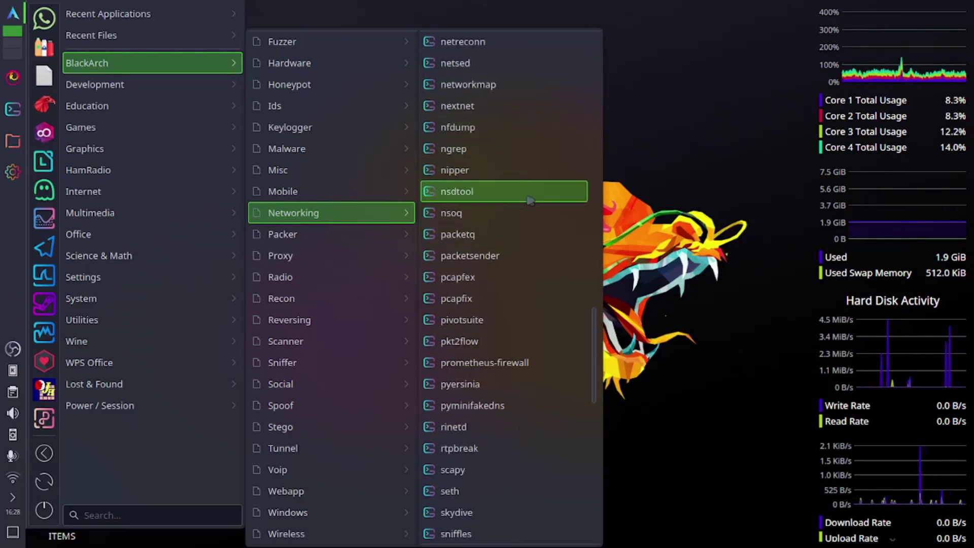
{"action": "scroll", "coordinate": [513, 356], "scroll_direction": "down", "scroll_amount": 7}
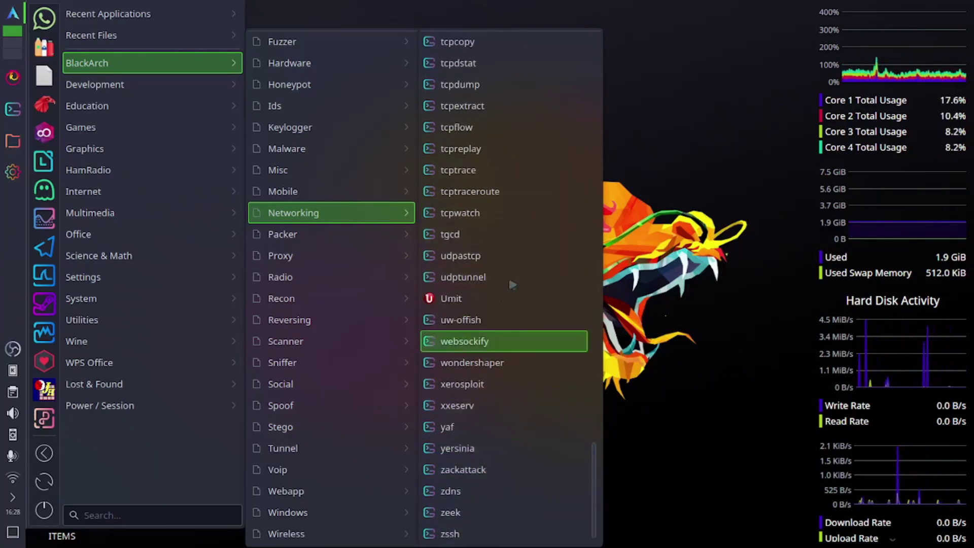
{"action": "scroll", "coordinate": [488, 424], "scroll_direction": "up", "scroll_amount": 20}
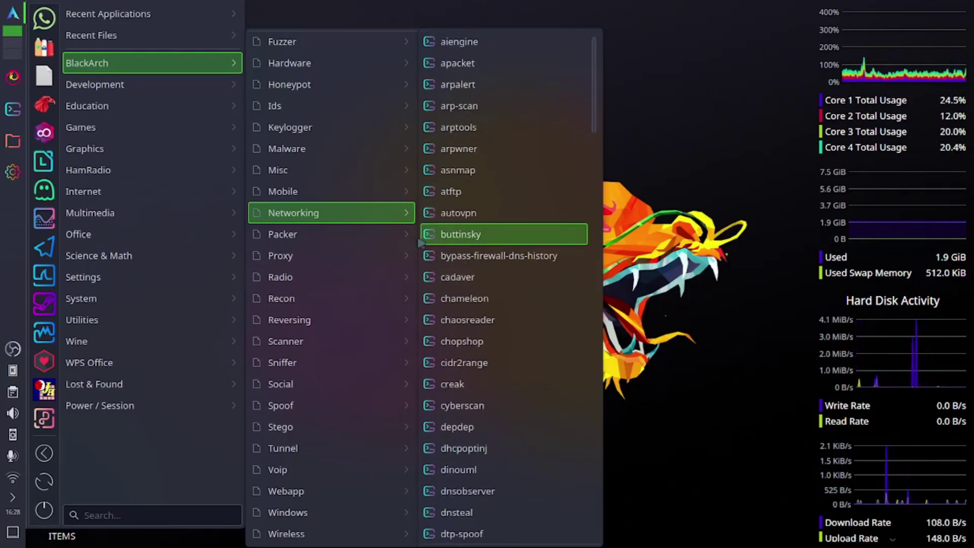
- Display the Recon tools, including recon-ng, sublist3r and trufflehog
{"action": "mouse_move", "coordinate": [398, 256]}
{"action": "scroll", "coordinate": [534, 406], "scroll_direction": "down", "scroll_amount": 2}
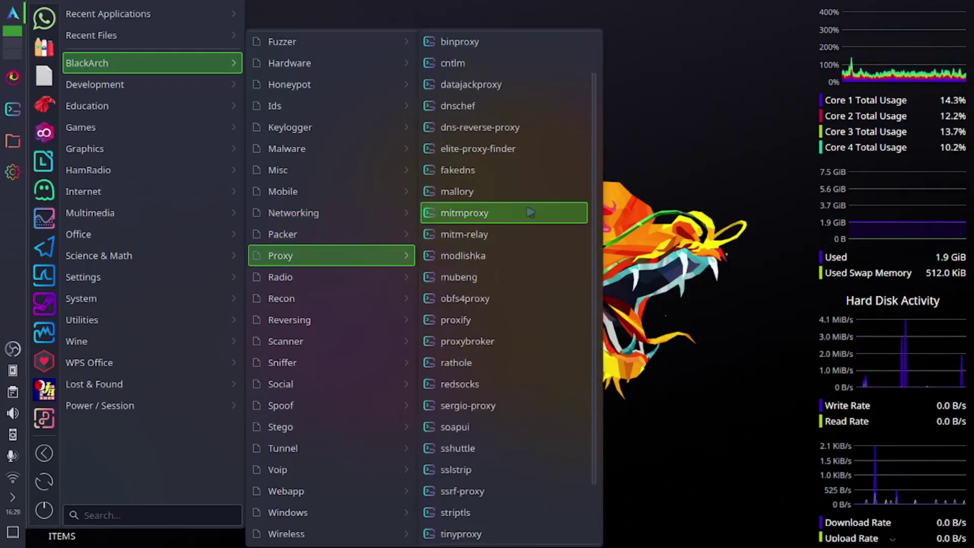
{"action": "scroll", "coordinate": [521, 467], "scroll_direction": "up", "scroll_amount": 2}
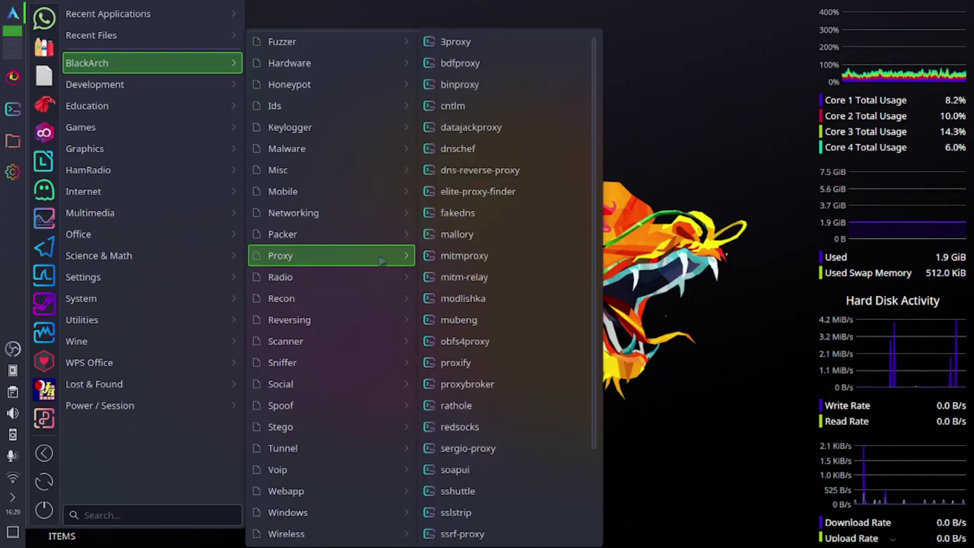
{"action": "mouse_move", "coordinate": [402, 298]}
{"action": "scroll", "coordinate": [526, 107], "scroll_direction": "down", "scroll_amount": 12}
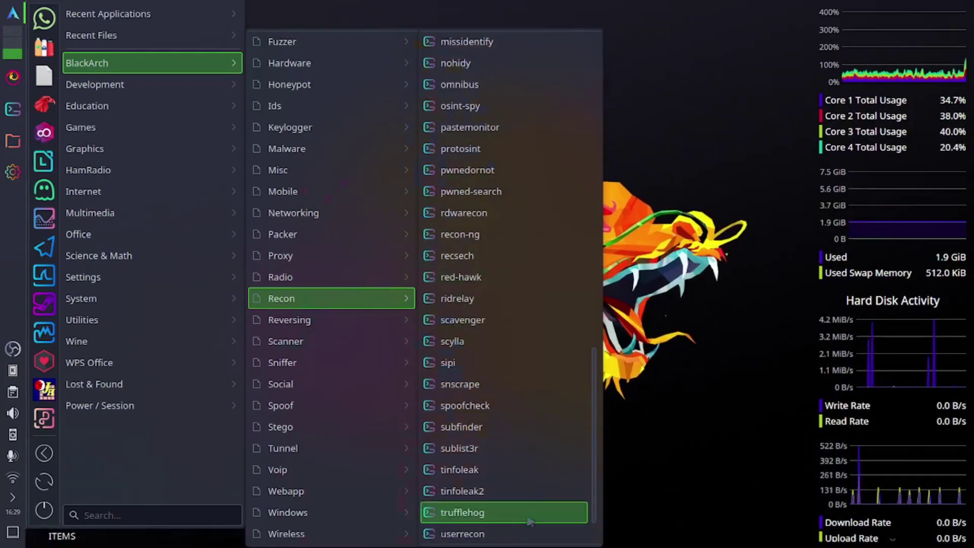
- Scroll through the Scanner and Social tool lists
{"action": "mouse_move", "coordinate": [395, 320]}
{"action": "mouse_move", "coordinate": [401, 341]}
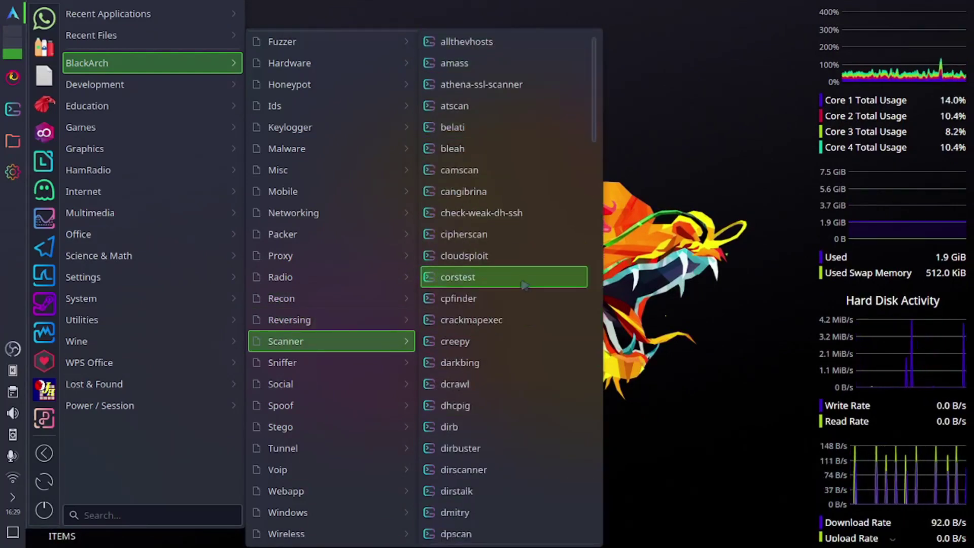
{"action": "scroll", "coordinate": [524, 285], "scroll_direction": "down", "scroll_amount": 20}
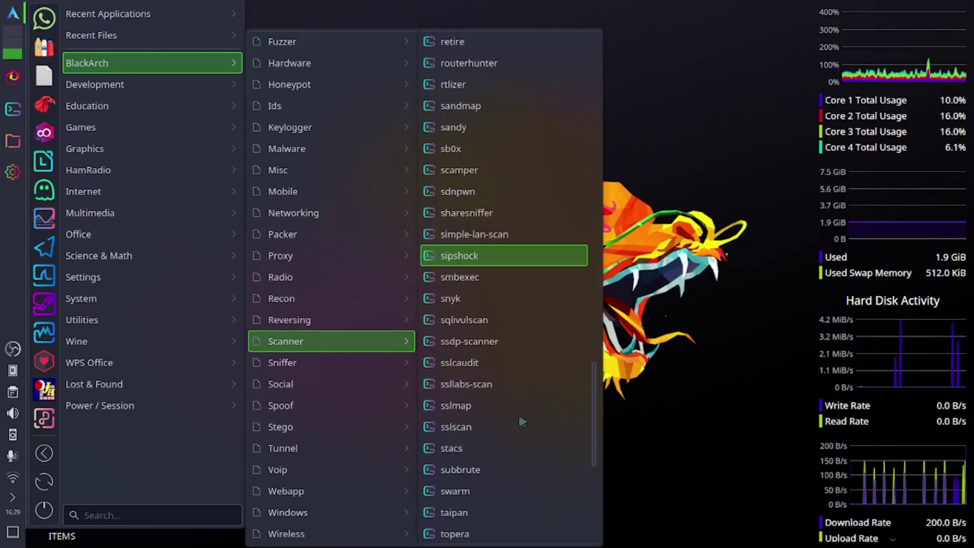
{"action": "scroll", "coordinate": [523, 421], "scroll_direction": "down", "scroll_amount": 5}
{"action": "scroll", "coordinate": [531, 536], "scroll_direction": "up", "scroll_amount": 20}
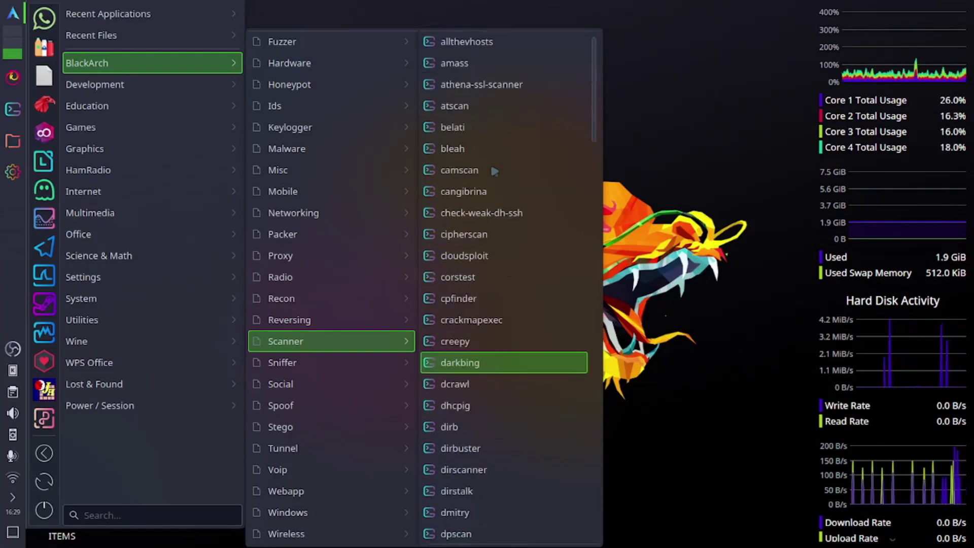
{"action": "scroll", "coordinate": [493, 322], "scroll_direction": "down", "scroll_amount": 20}
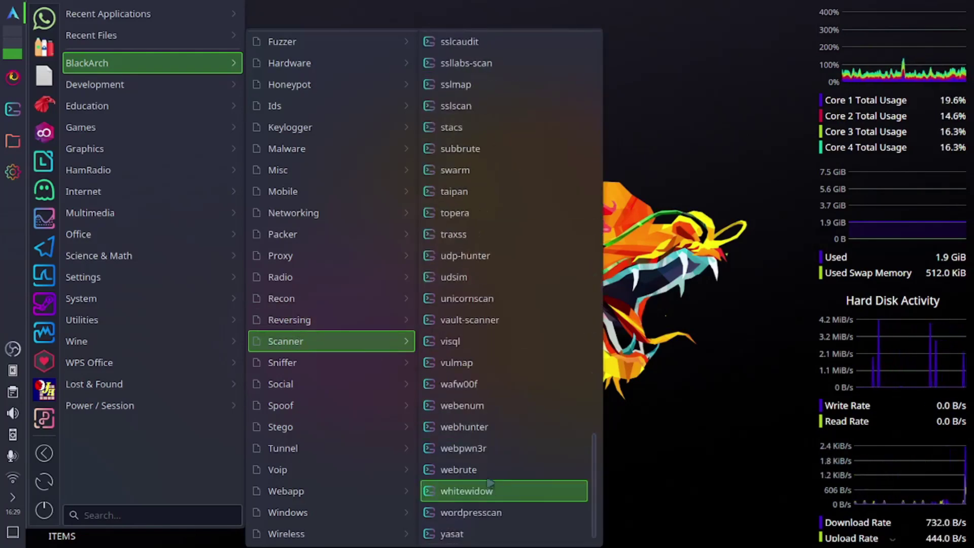
- Browse Stego, Tunnel and Voip, ending on Webapp with 0d1n, arjun and cmseek
{"action": "mouse_move", "coordinate": [401, 362]}
{"action": "mouse_move", "coordinate": [401, 384]}
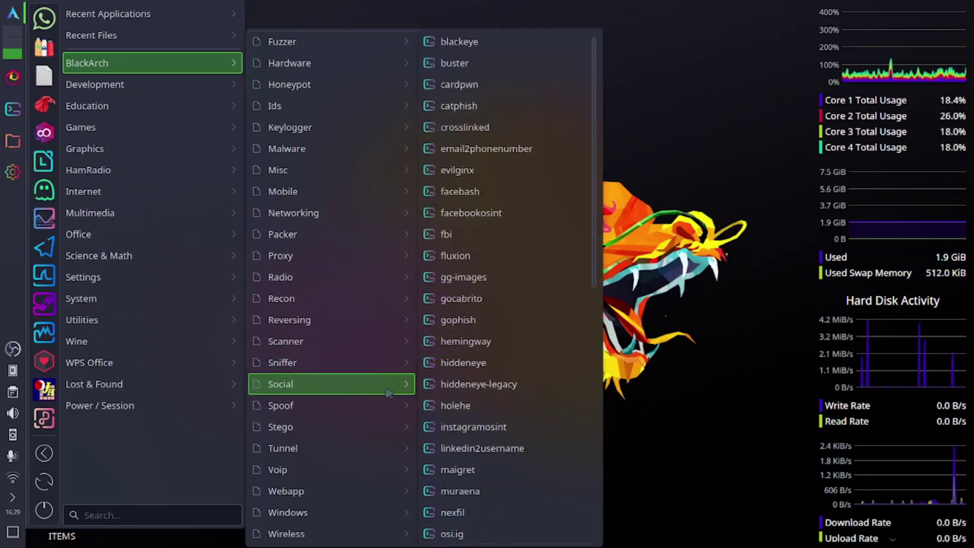
{"action": "scroll", "coordinate": [496, 280], "scroll_direction": "down", "scroll_amount": 1}
{"action": "scroll", "coordinate": [496, 280], "scroll_direction": "down", "scroll_amount": 10}
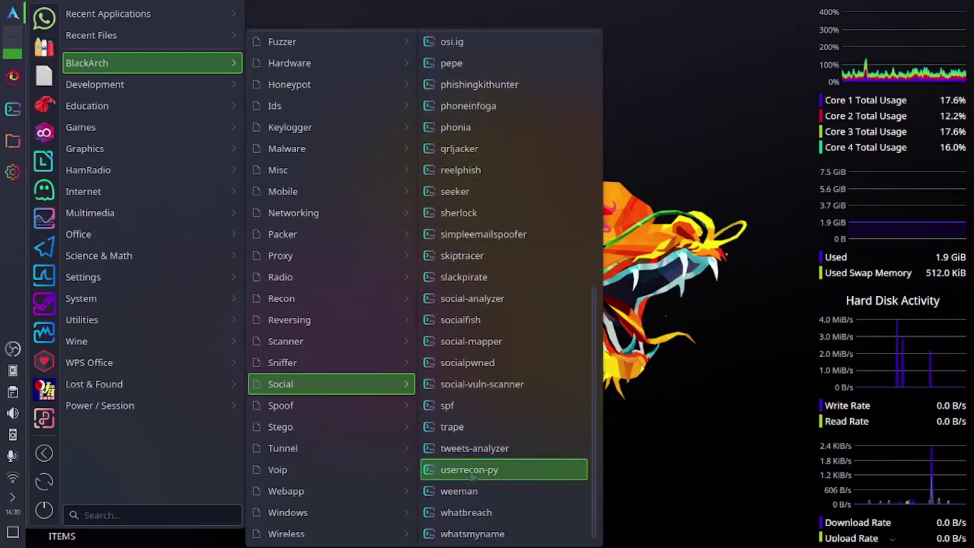
{"action": "mouse_move", "coordinate": [400, 414]}
{"action": "scroll", "coordinate": [510, 397], "scroll_direction": "down", "scroll_amount": 10}
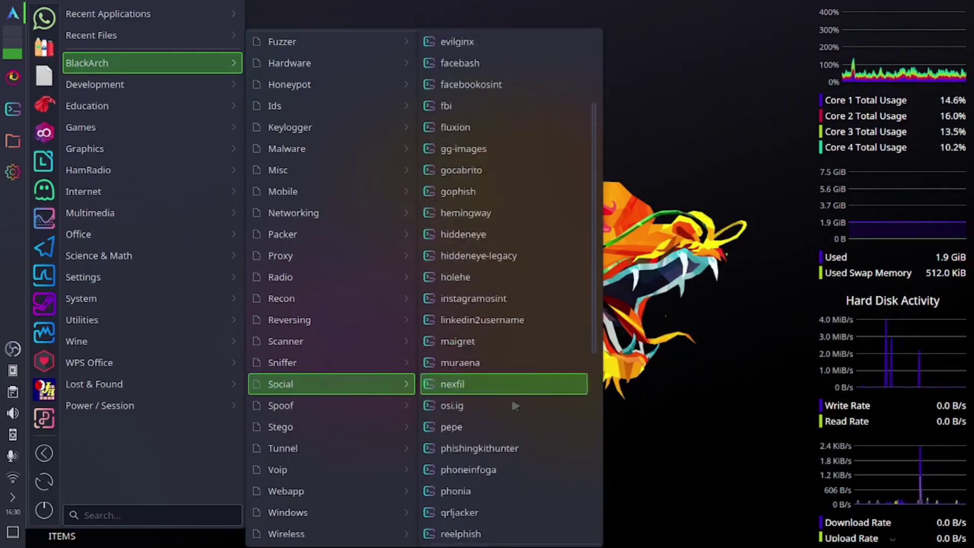
{"action": "mouse_move", "coordinate": [348, 411]}
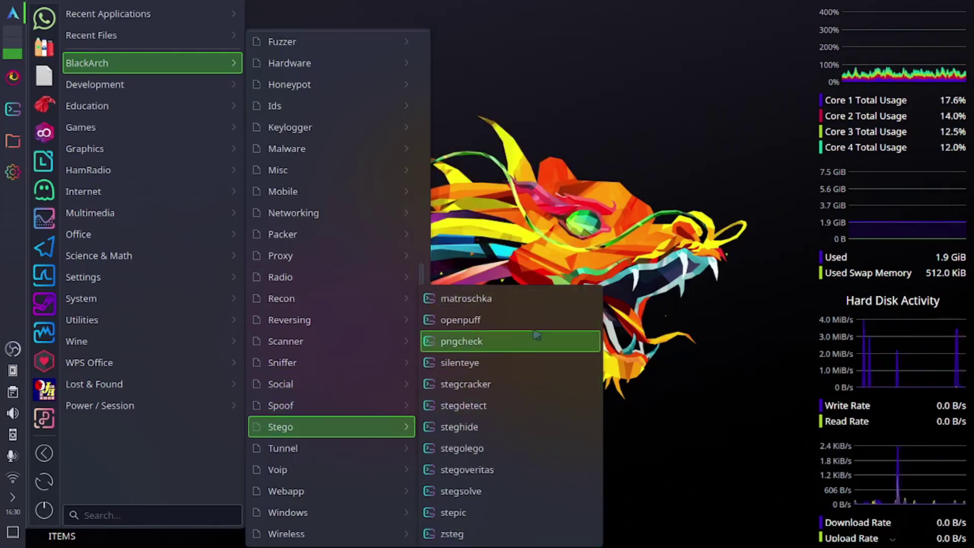
{"action": "mouse_move", "coordinate": [406, 449]}
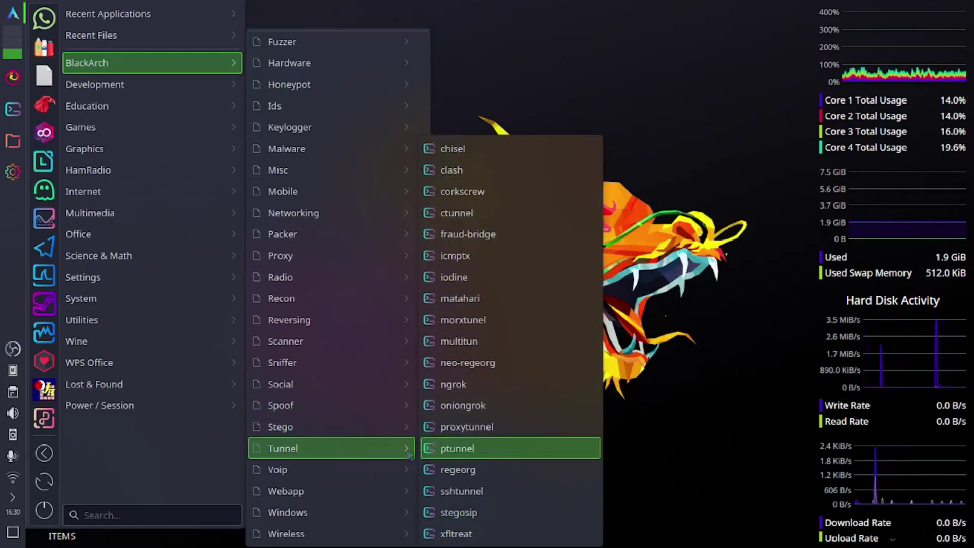
- Scroll through the entire Webapp tool list to its end
{"action": "mouse_move", "coordinate": [406, 470]}
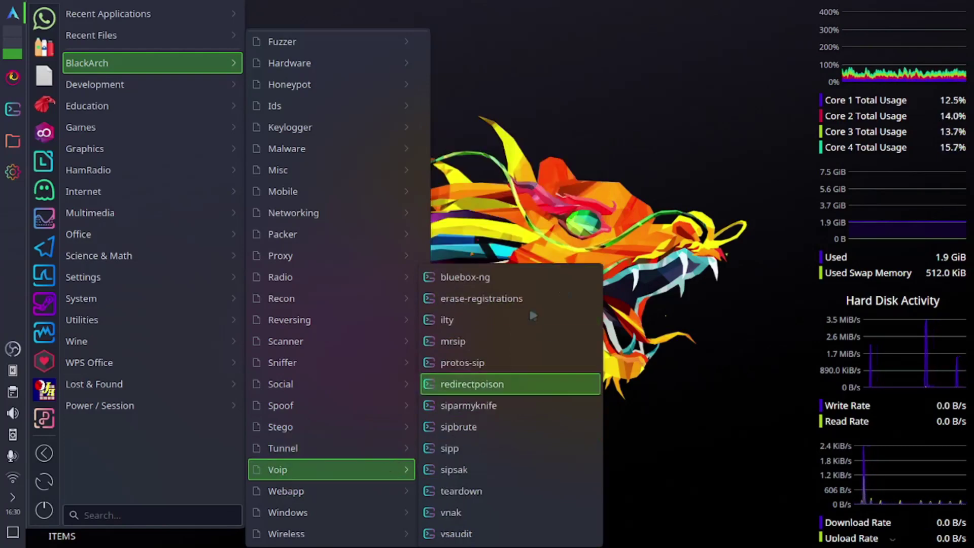
{"action": "mouse_move", "coordinate": [411, 492]}
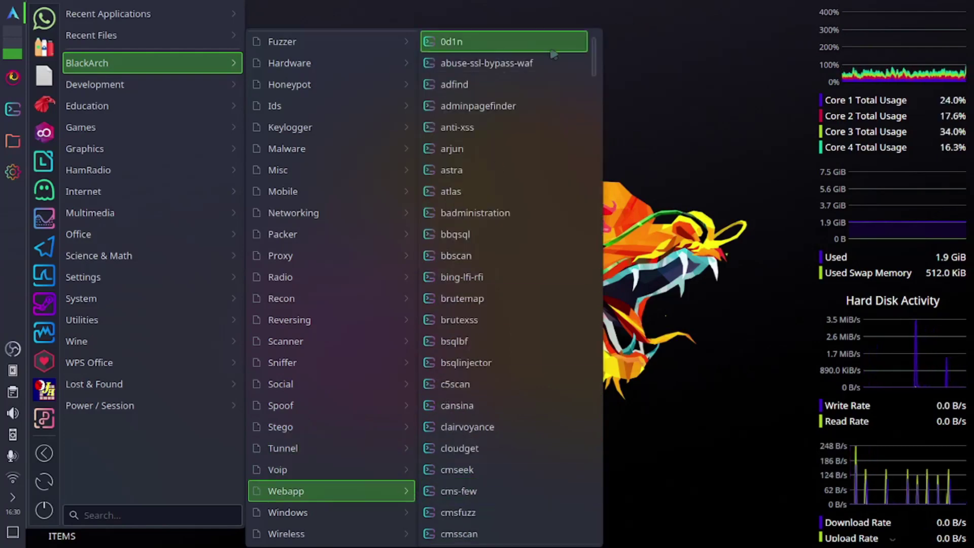
{"action": "scroll", "coordinate": [542, 308], "scroll_direction": "down", "scroll_amount": 8}
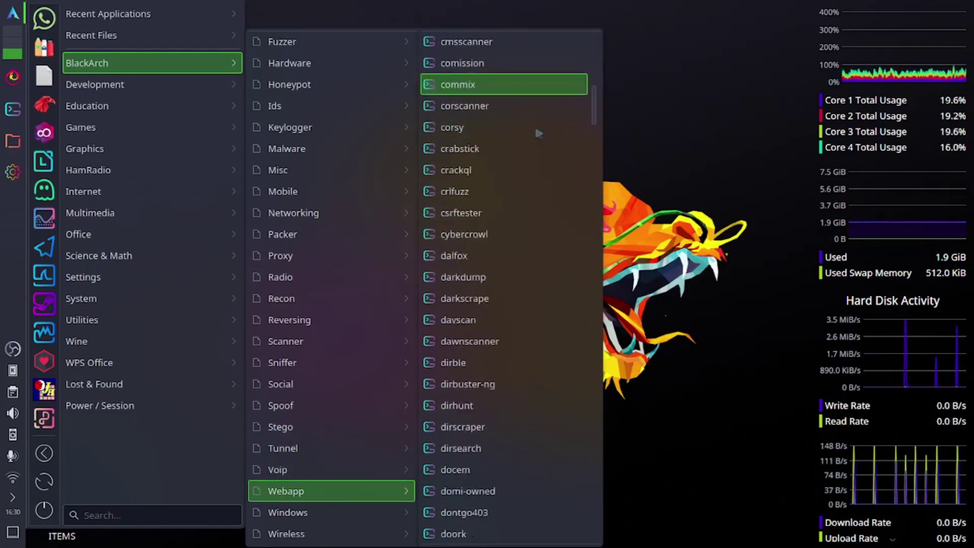
{"action": "scroll", "coordinate": [539, 134], "scroll_direction": "down", "scroll_amount": 6}
{"action": "left_click_drag", "start_coordinate": [593, 130], "coordinate": [600, 429]}
{"action": "scroll", "coordinate": [528, 456], "scroll_direction": "down", "scroll_amount": 10}
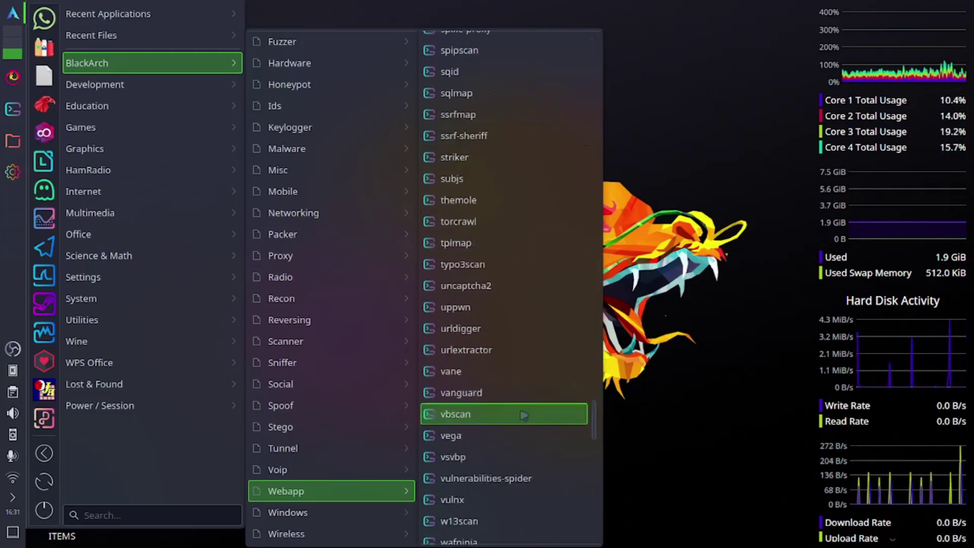
{"action": "scroll", "coordinate": [527, 490], "scroll_direction": "down", "scroll_amount": 8}
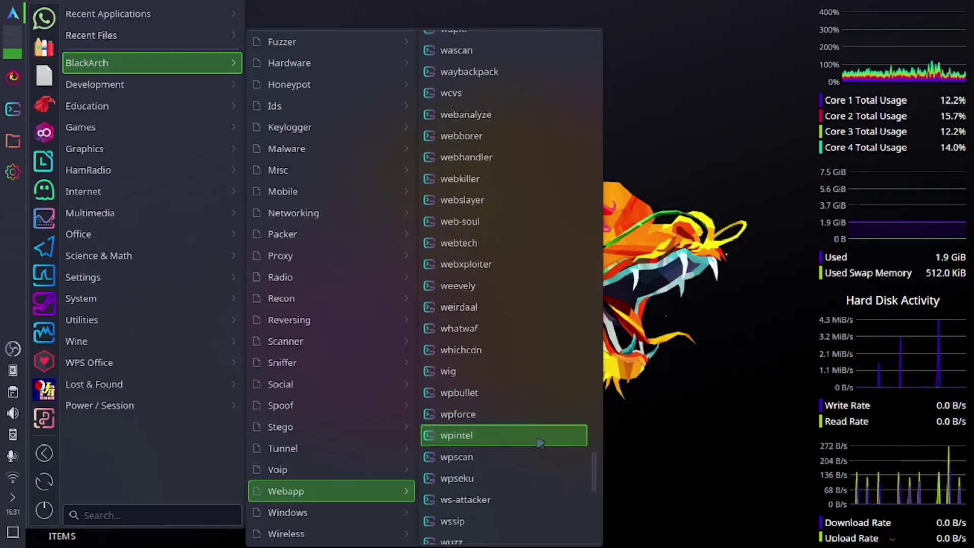
{"action": "scroll", "coordinate": [568, 413], "scroll_direction": "down", "scroll_amount": 2}
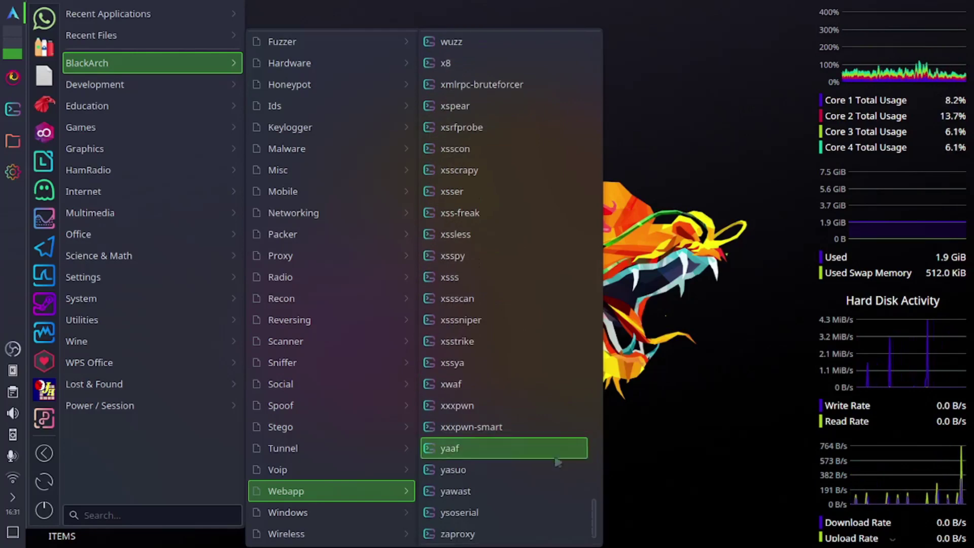
- Show the Windows and Wireless tools, then Development apps like Arduino IDE, CMake and Kate
{"action": "mouse_move", "coordinate": [332, 512]}
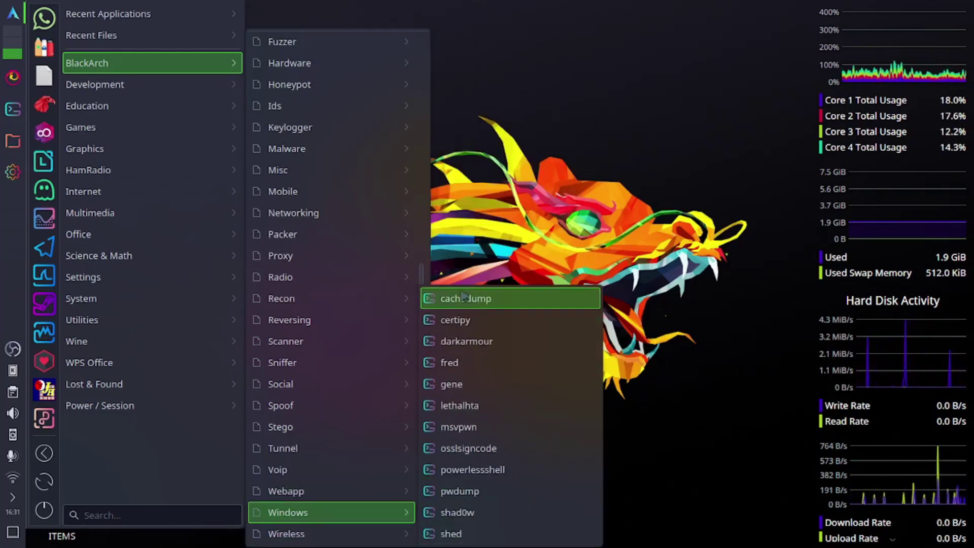
{"action": "mouse_move", "coordinate": [408, 530]}
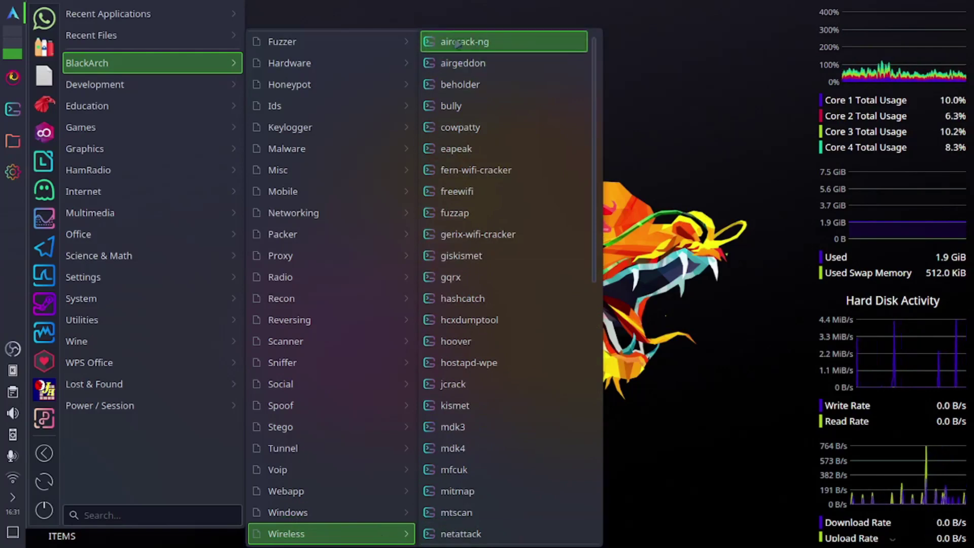
{"action": "scroll", "coordinate": [507, 307], "scroll_direction": "down", "scroll_amount": 9}
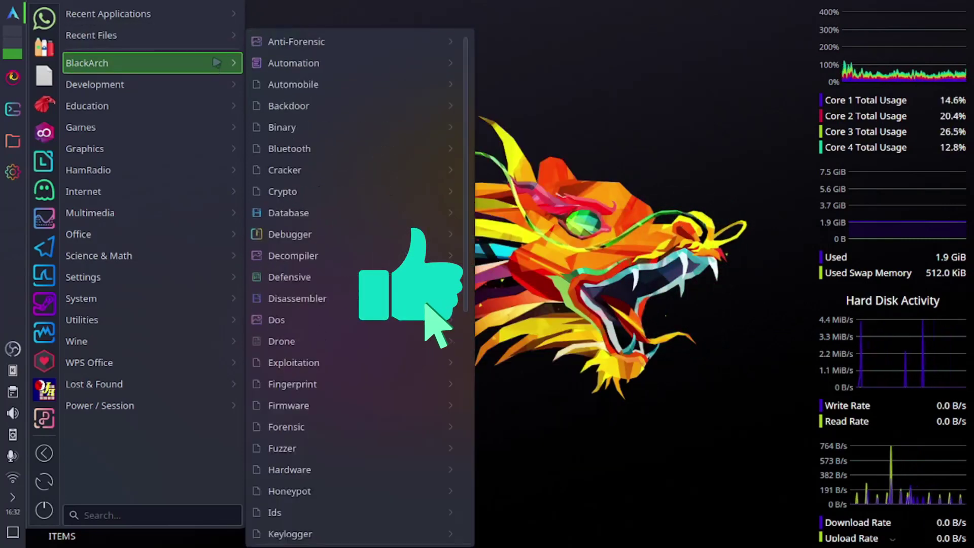
{"action": "mouse_move", "coordinate": [219, 84]}
{"action": "scroll", "coordinate": [355, 470], "scroll_direction": "down", "scroll_amount": 3}
{"action": "scroll", "coordinate": [356, 235], "scroll_direction": "up", "scroll_amount": 3}
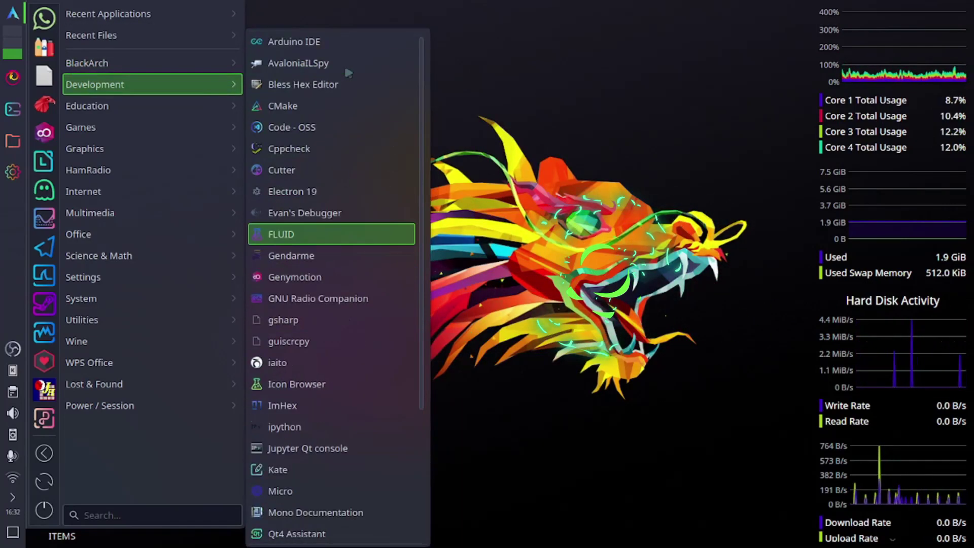
{"action": "scroll", "coordinate": [361, 531], "scroll_direction": "down", "scroll_amount": 3}
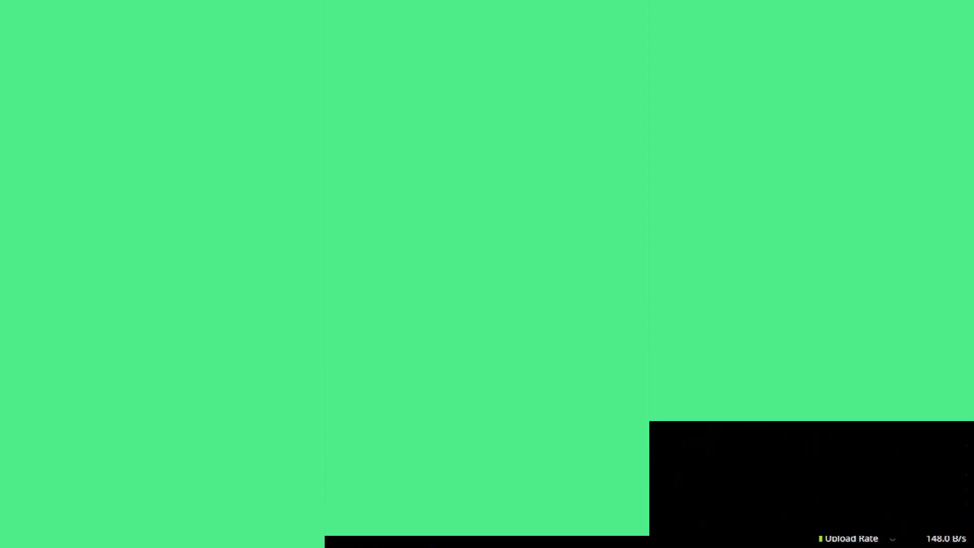